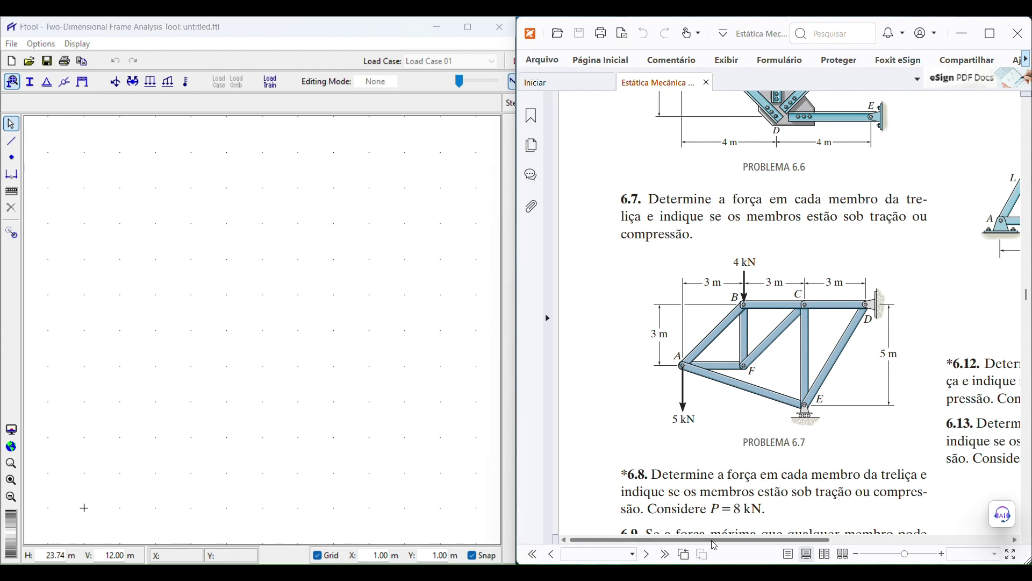
- Draw truss members AF and FB: 3 m horizontally from the origin to (3, 0), and 3 m vertically up to (3, 3)
left_click_drag(712, 539, 745, 545)
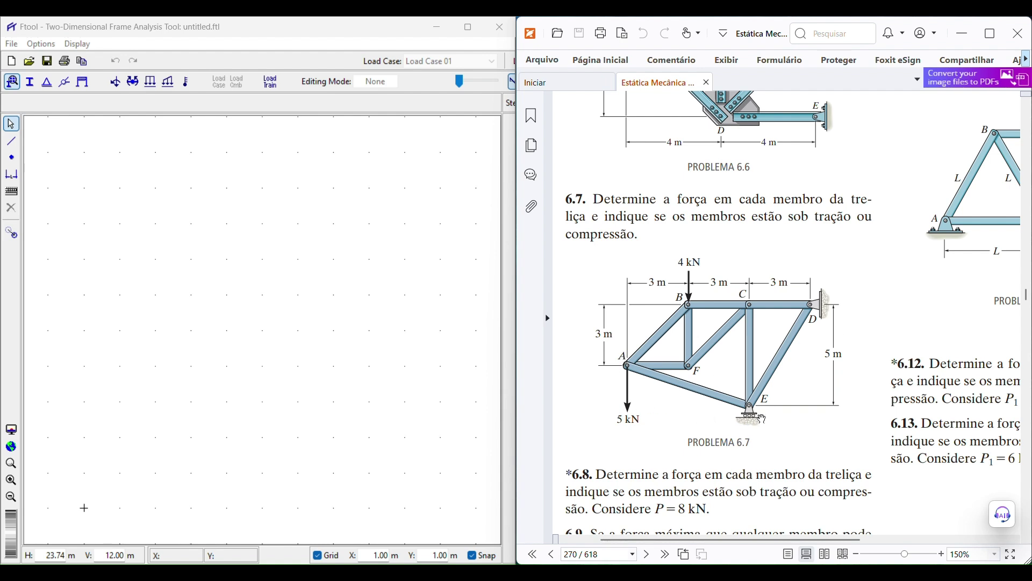
left_click(16, 142)
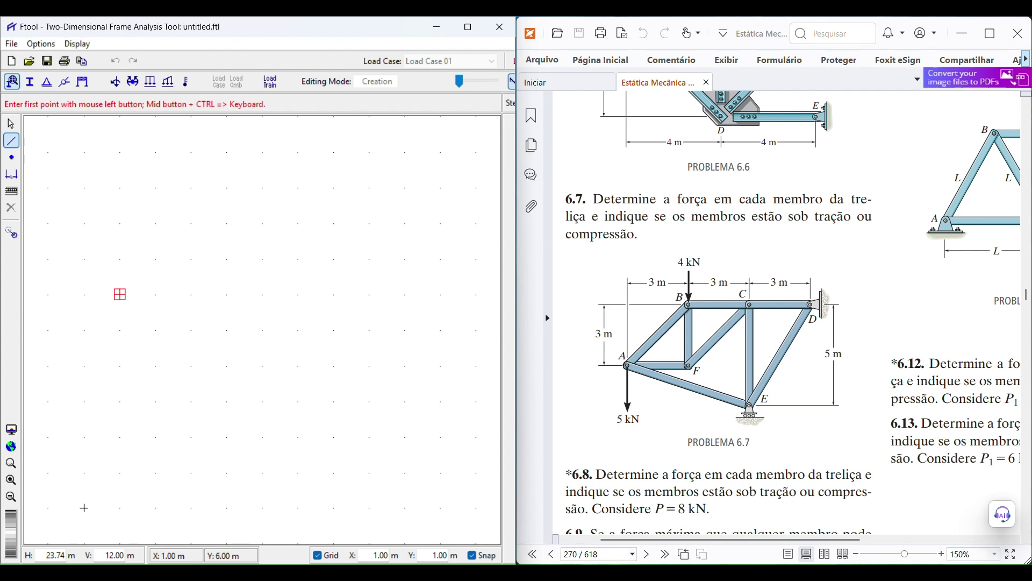
scroll(91, 495, "down", 3)
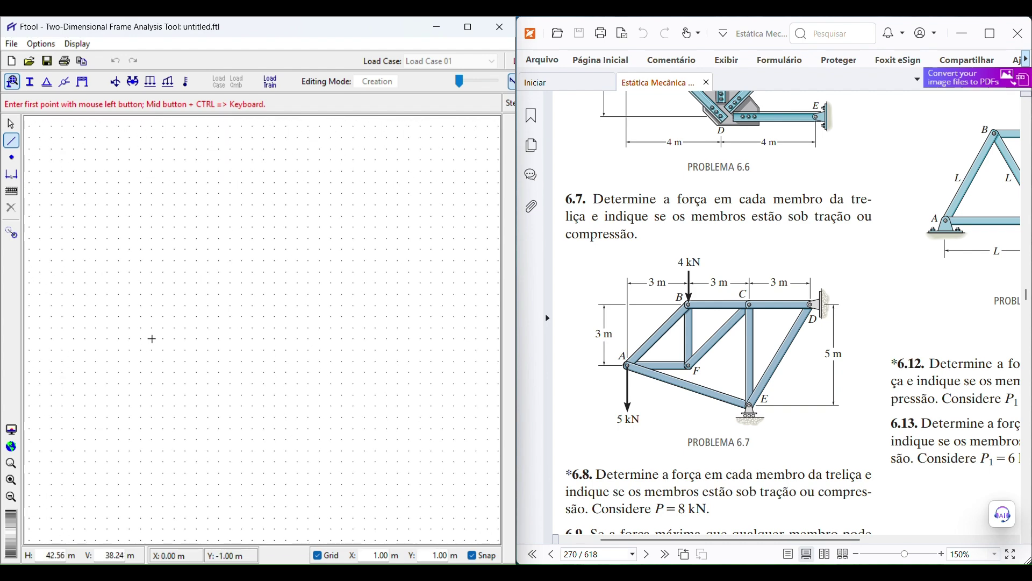
scroll(121, 330, "up", 7)
scroll(119, 332, "down", 1)
left_click(119, 331)
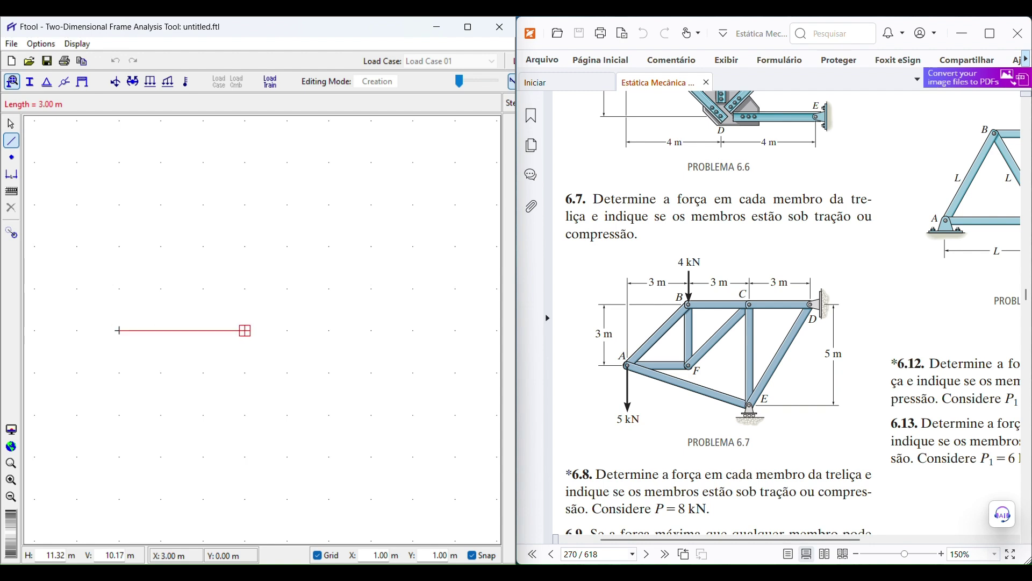
left_click(245, 330)
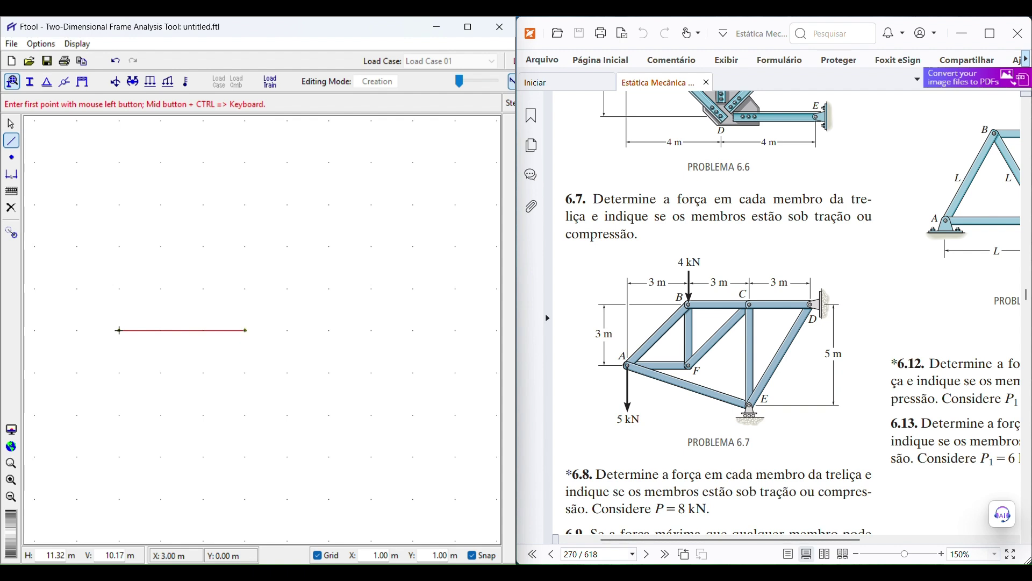
left_click(246, 330)
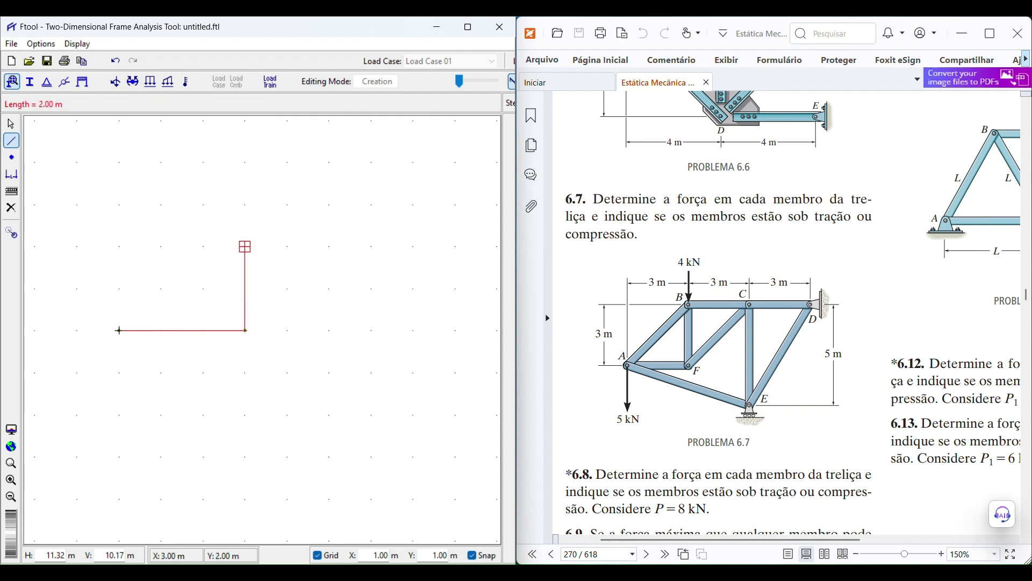
left_click(246, 204)
- Draw the top chord members BC and CD, each 3 m long, from (3, 3) through (6, 3) to (9, 3)
scroll(240, 212, "down", 2)
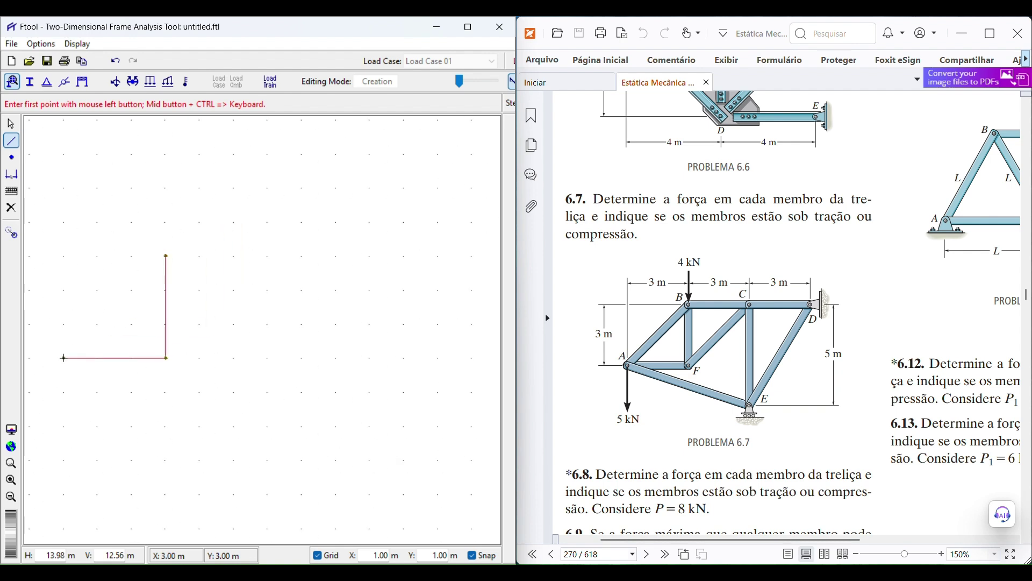
left_click(166, 256)
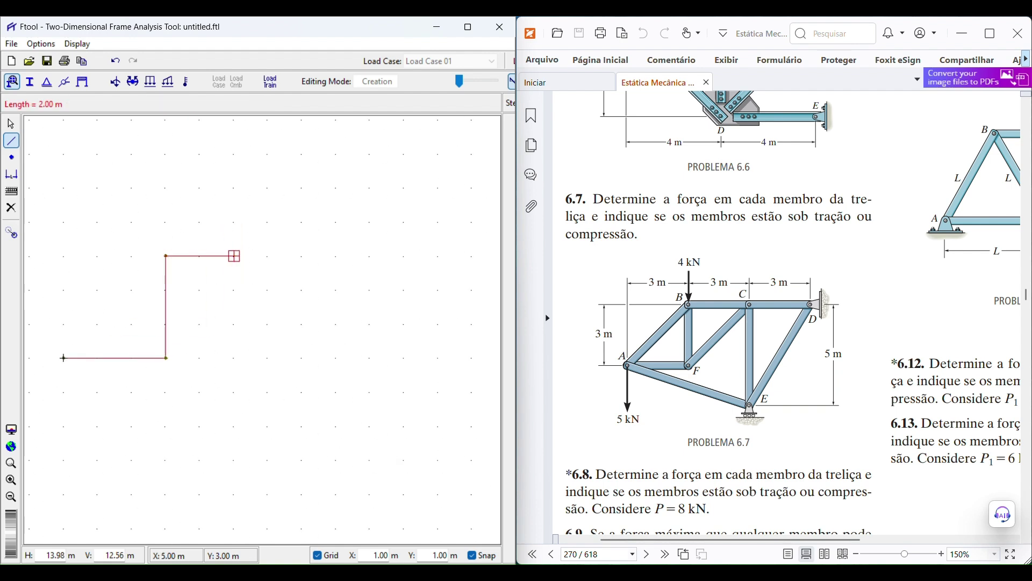
left_click(269, 255)
mouse_move(253, 243)
left_mouse_down()
mouse_move(233, 242)
mouse_move(233, 260)
left_mouse_up()
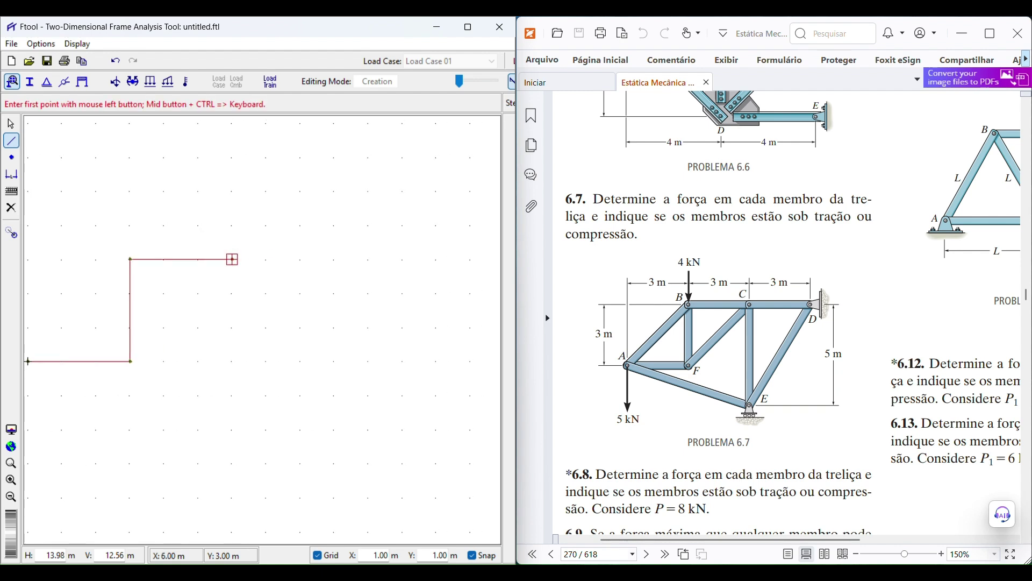
left_click(233, 260)
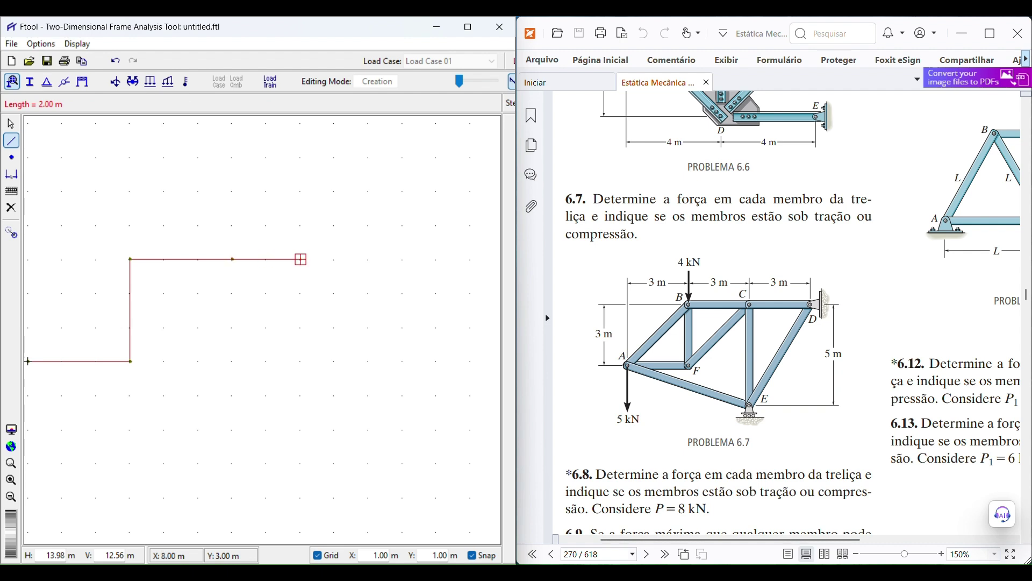
left_click(335, 260)
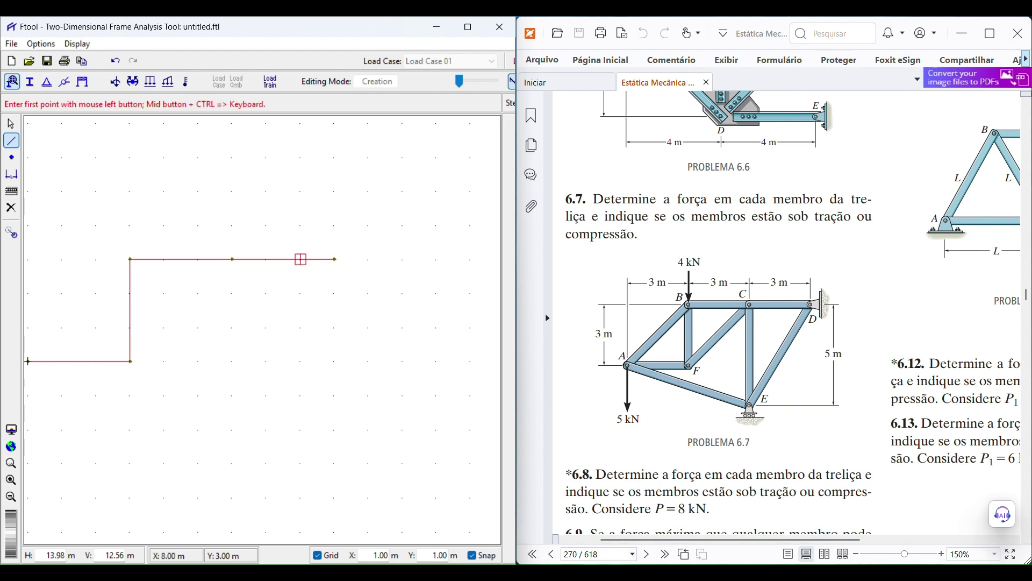
- Draw the 5 m vertical member from node C down to E at (6, -2), and the diagonal member from F to C
mouse_move(235, 249)
left_mouse_down()
mouse_move(269, 249)
mouse_move(323, 209)
left_mouse_up()
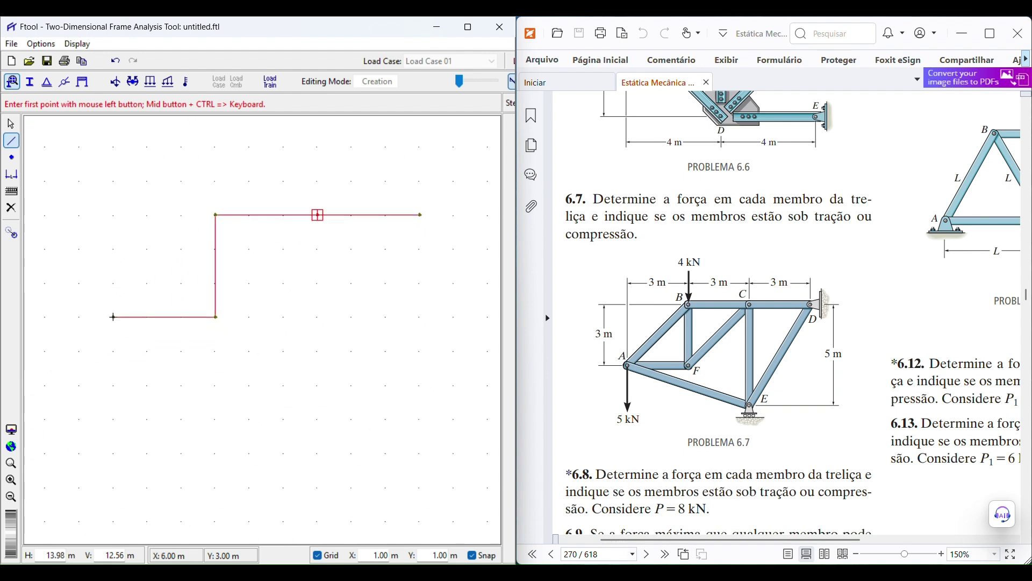
left_click(318, 215)
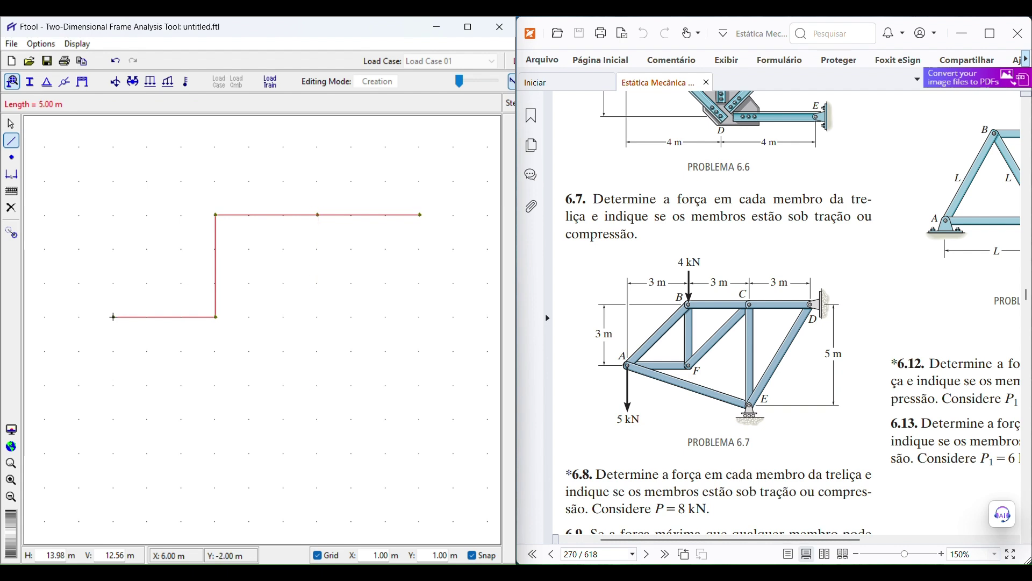
left_click(318, 385)
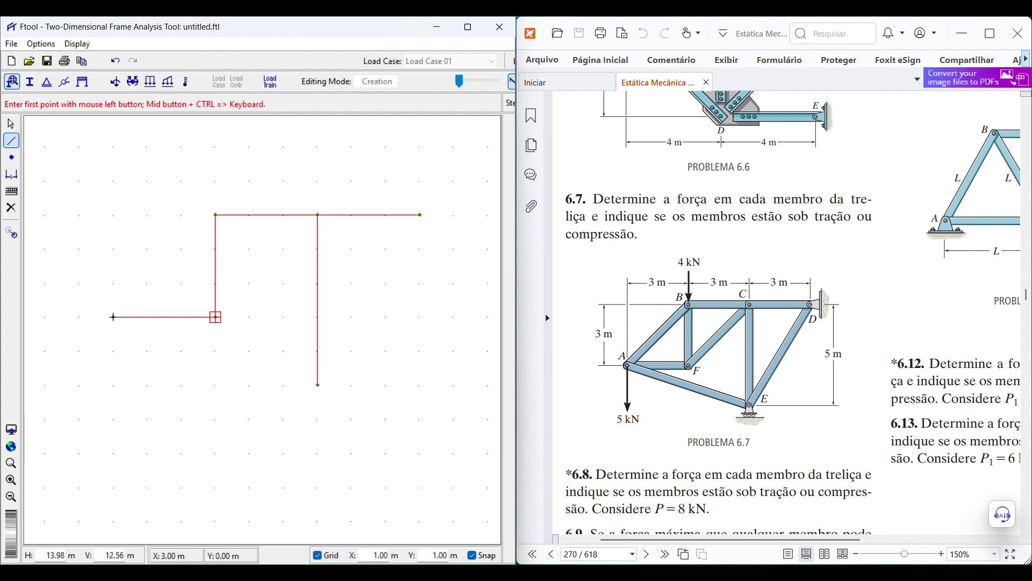
left_click(215, 317)
left_click(318, 215)
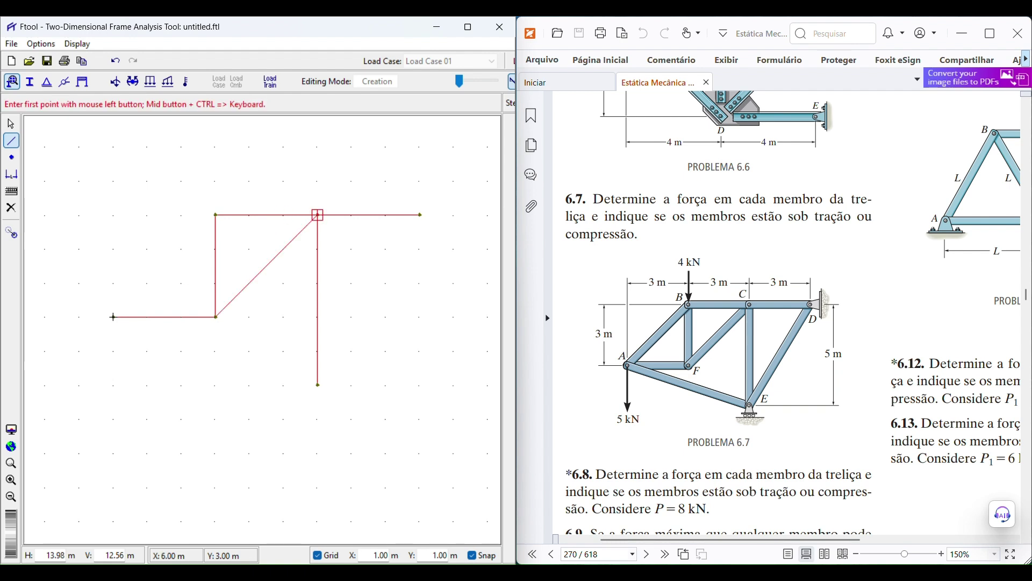
- Draw the remaining inclined members ED, EA and AB between existing nodes to close the truss outline
left_click(318, 385)
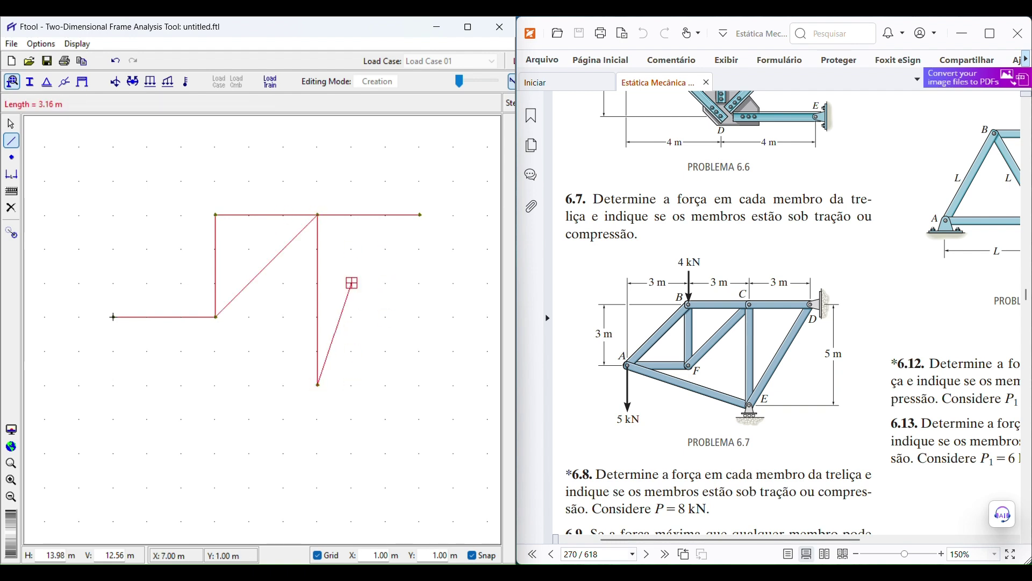
left_click(420, 215)
left_click(318, 385)
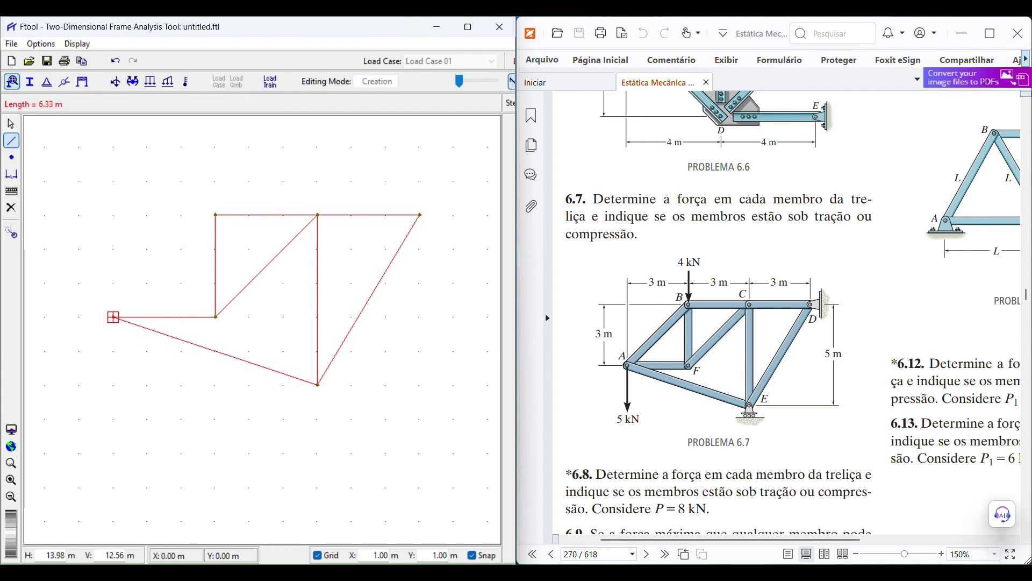
left_click(113, 317)
left_click(112, 317)
left_click(215, 215)
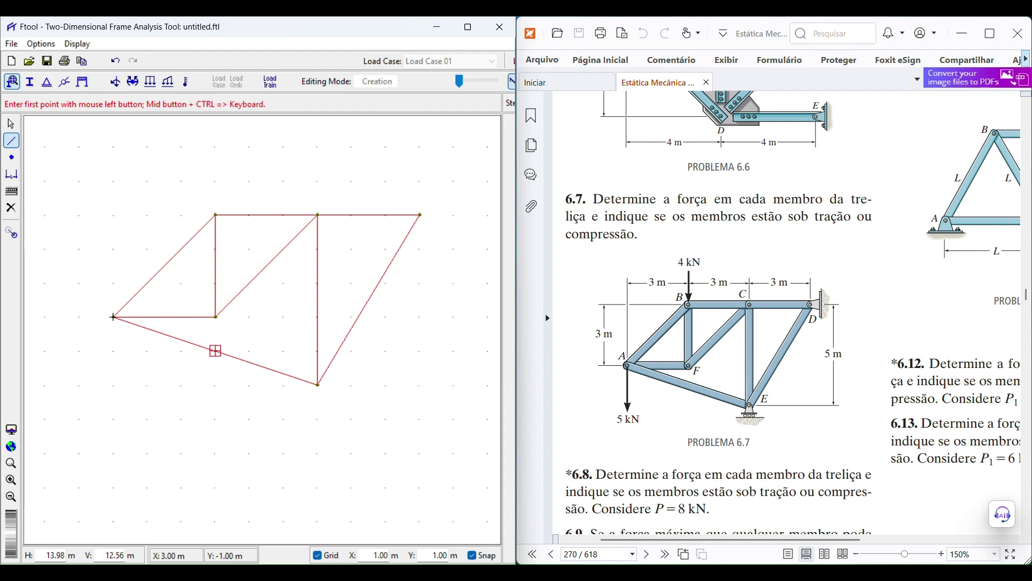
key("Escape")
- Apply a roller support to the lowest node E by fixing displacement in Y only
left_click(175, 416)
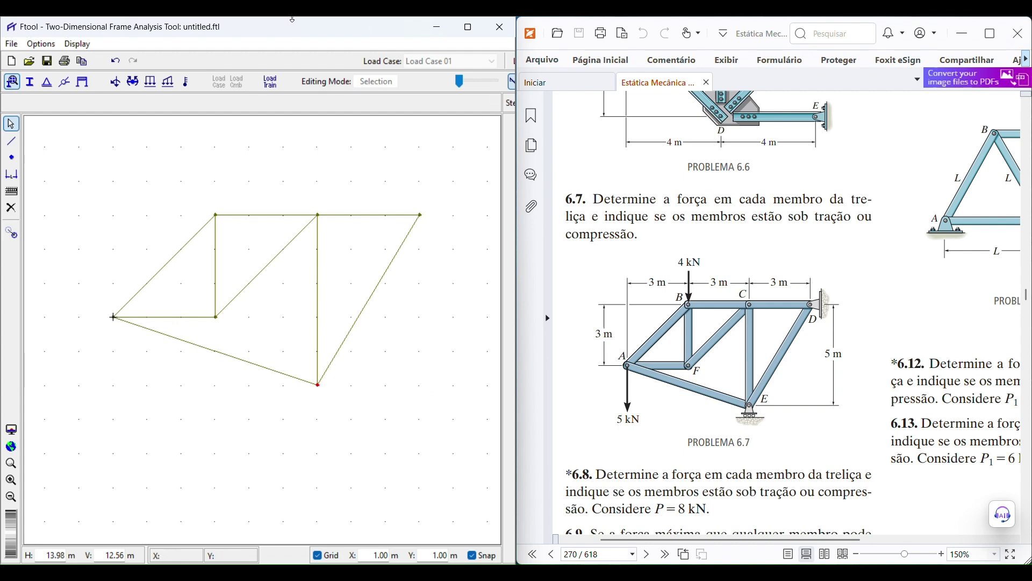
double_click(315, 31)
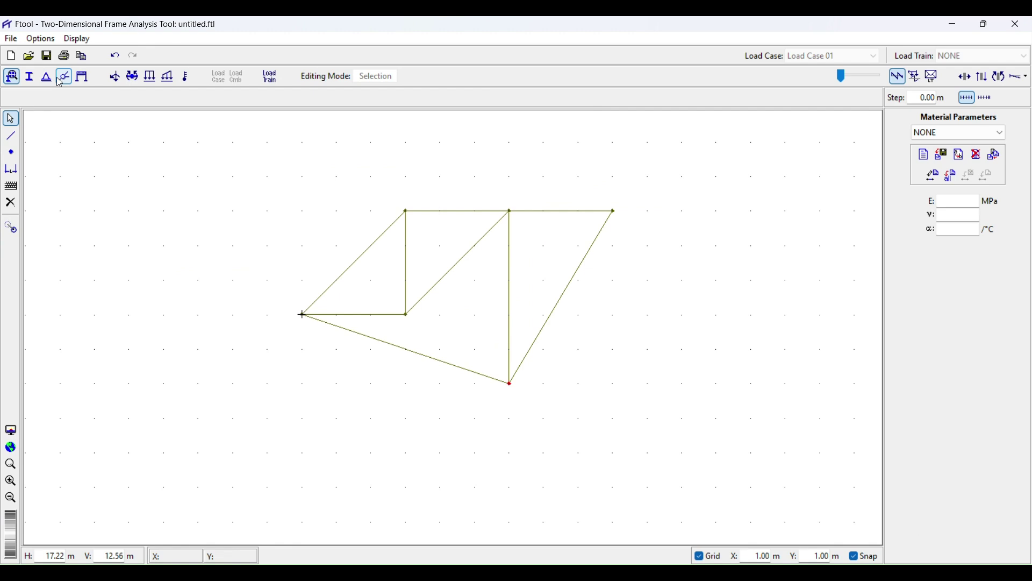
left_click(53, 82)
left_click(949, 192)
left_click(987, 137)
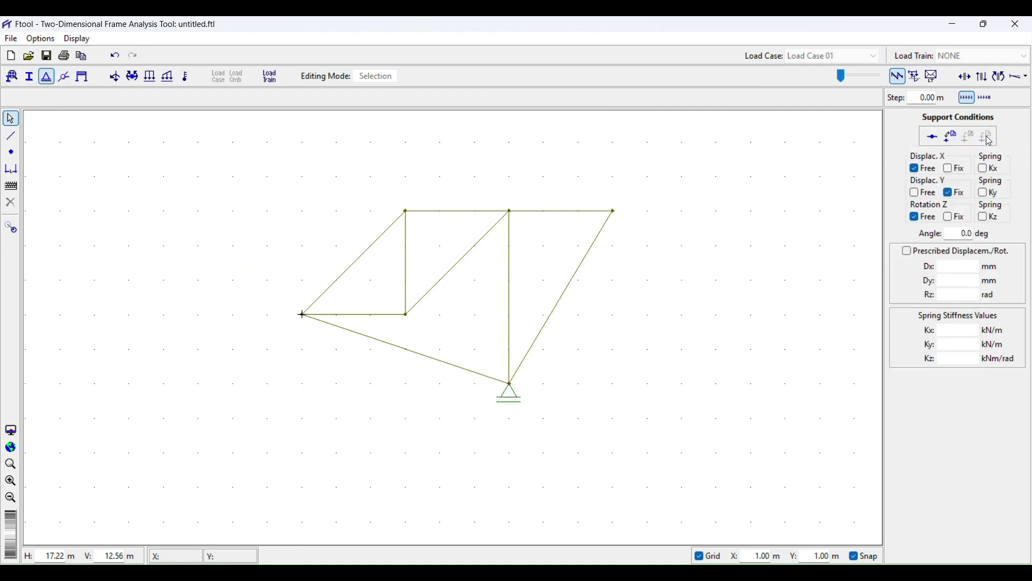
- Apply a pinned support to node D at (9, 3), with displacement fixed in both X and Y
left_click(614, 211)
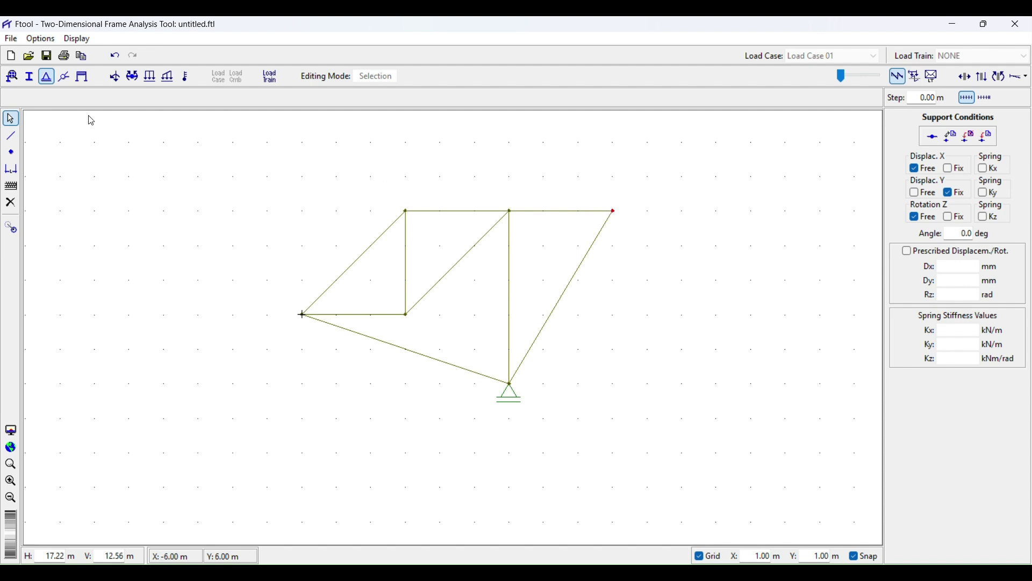
left_click(950, 169)
left_click(987, 137)
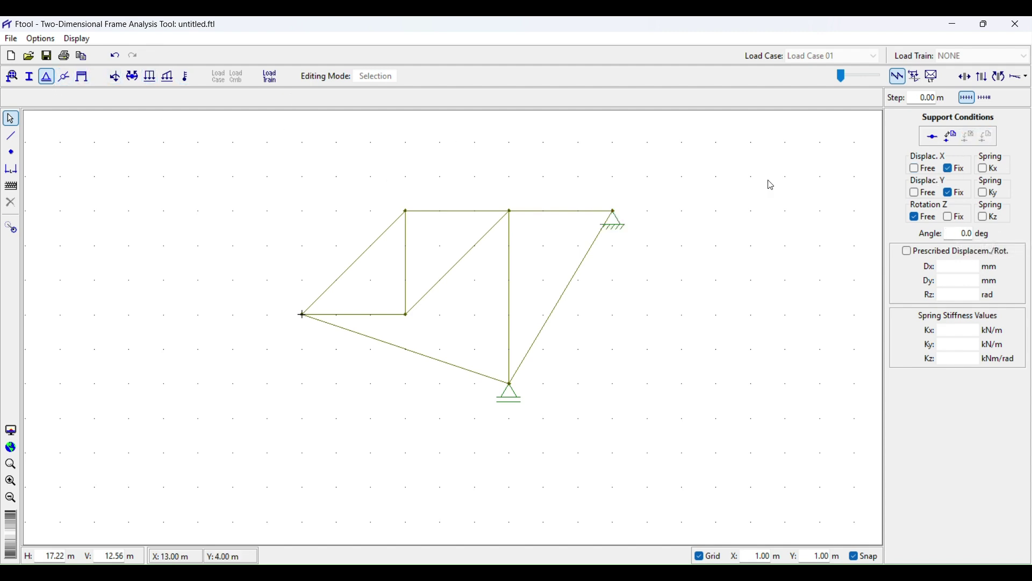
- Set the support angle to 90 degrees and apply it to the pinned support at node D
double_click(967, 233)
key("BackSpace")
left_click(616, 215)
left_click(987, 136)
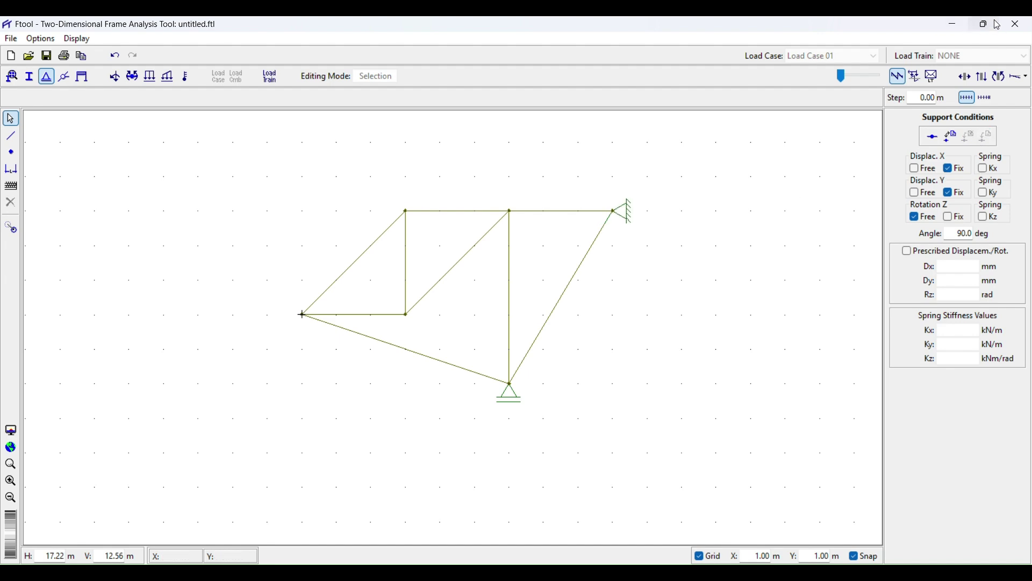
- Release the rotation at both ends of all truss members so that every joint is hinged
mouse_move(988, 25)
left_click(901, 68)
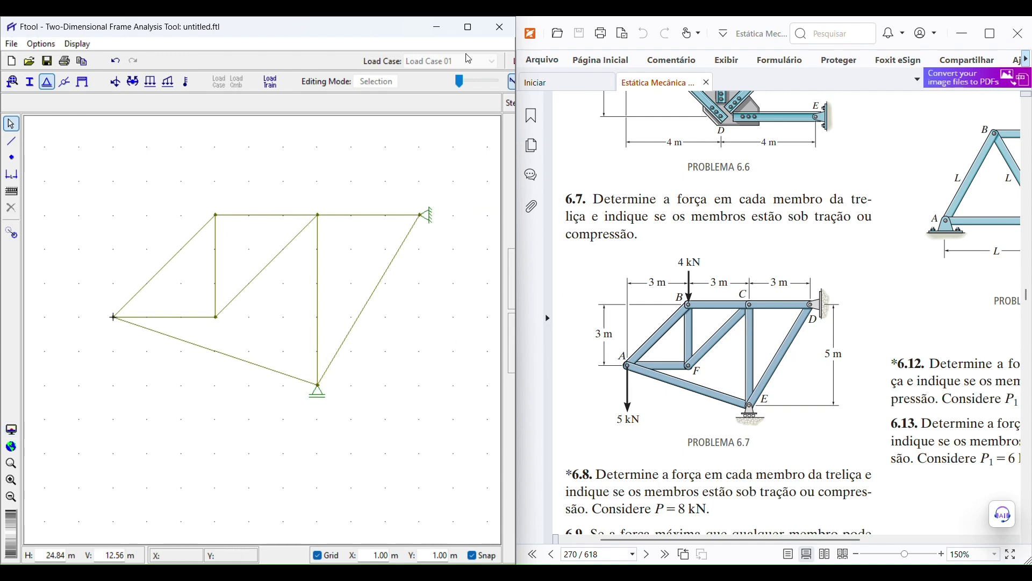
left_click_drag(286, 28, 547, 64)
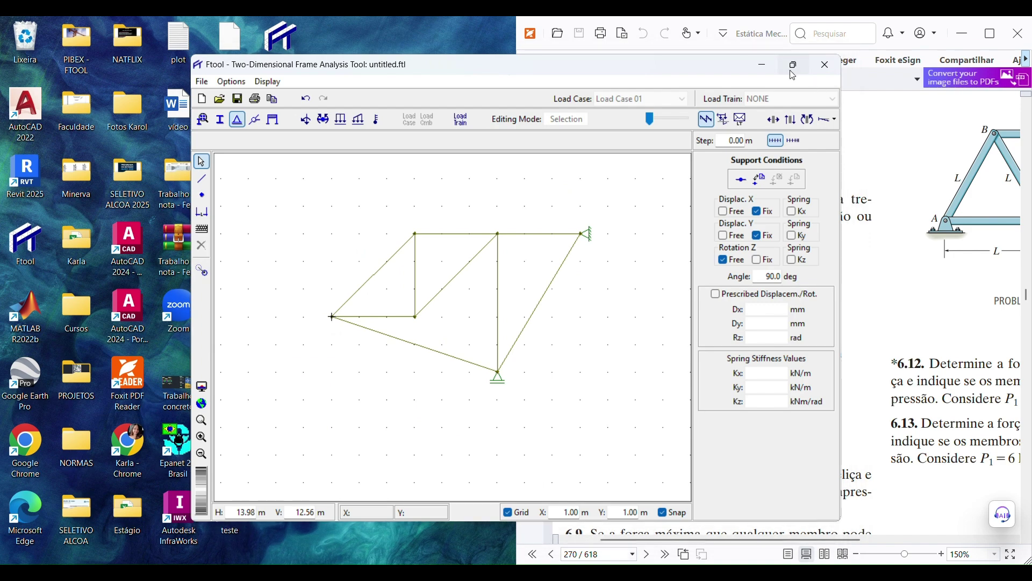
left_click(793, 68)
left_click_drag(192, 471, 717, 183)
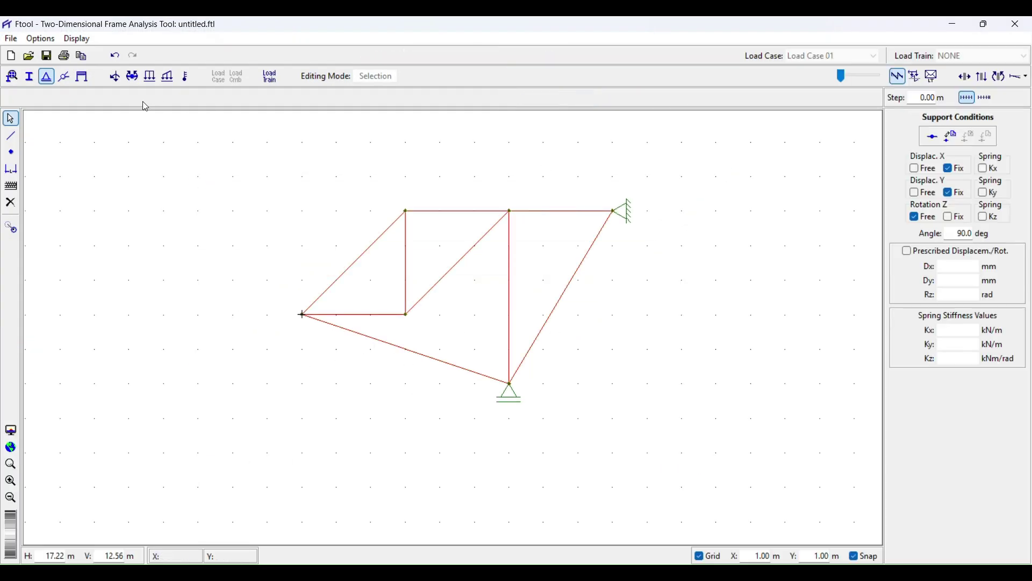
left_click(64, 76)
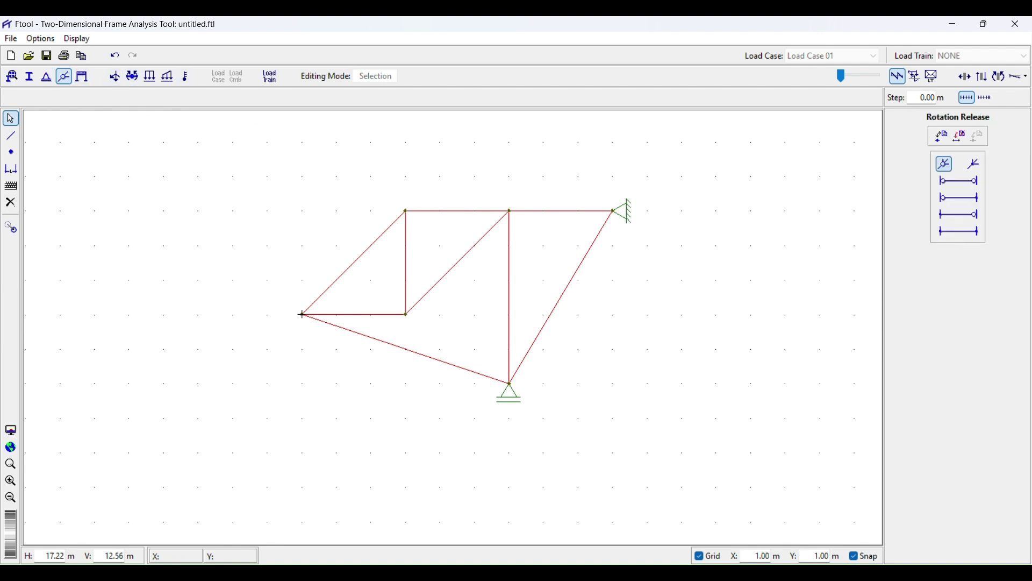
left_click(952, 185)
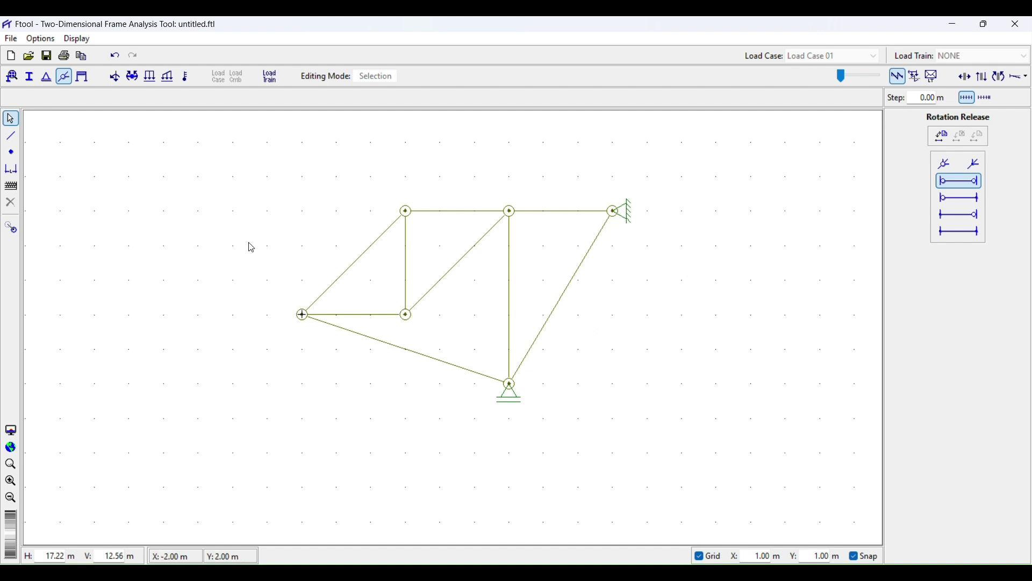
- With top chord node B selected, create a new nodal load labelled B
mouse_move(987, 28)
left_click(904, 75)
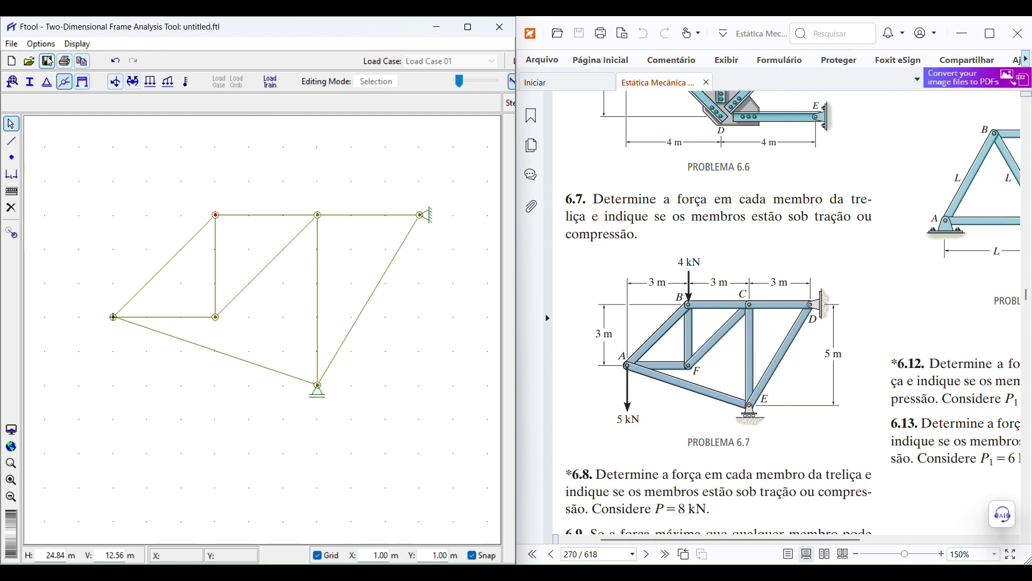
left_click(115, 82)
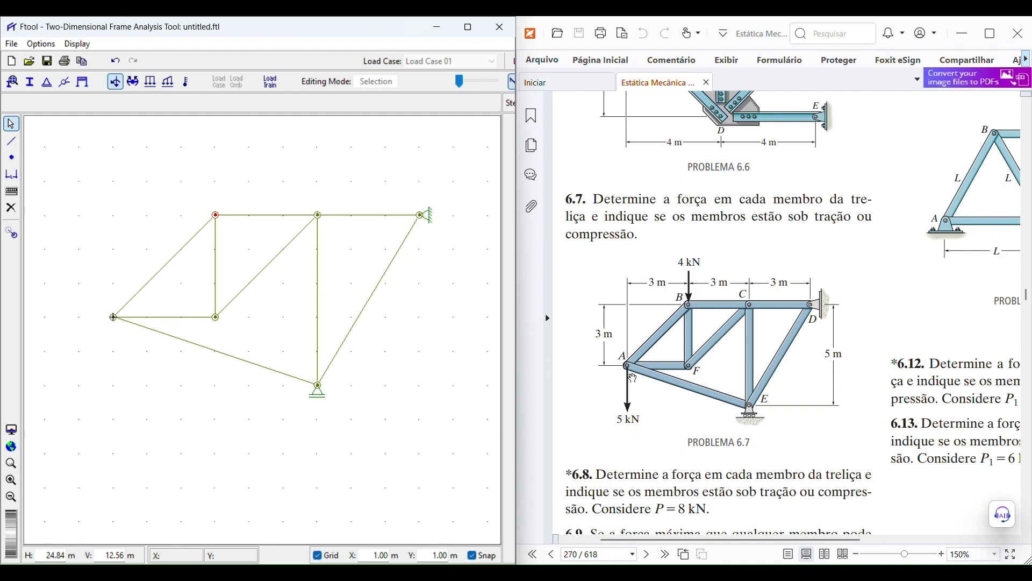
double_click(290, 32)
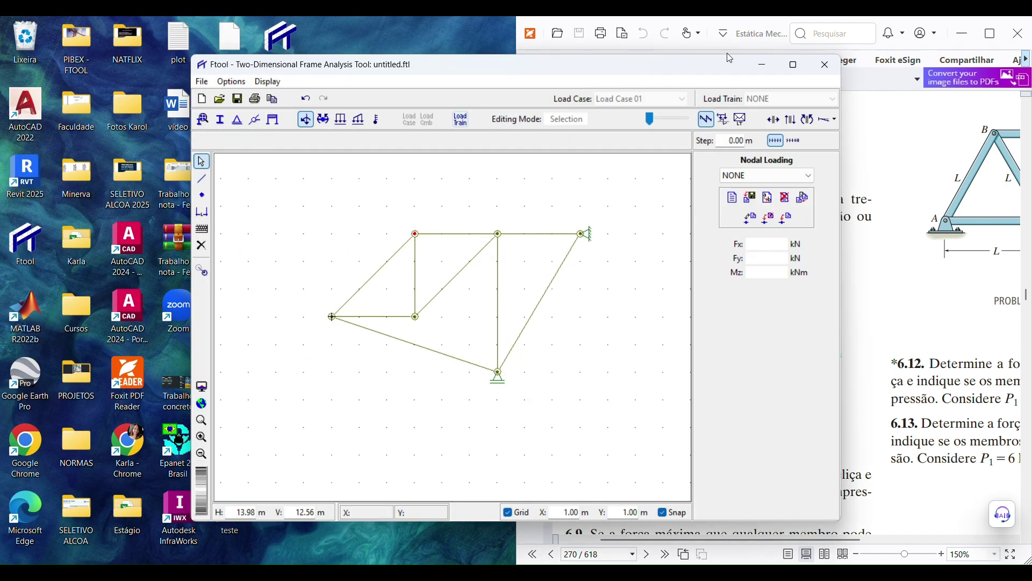
left_click(794, 65)
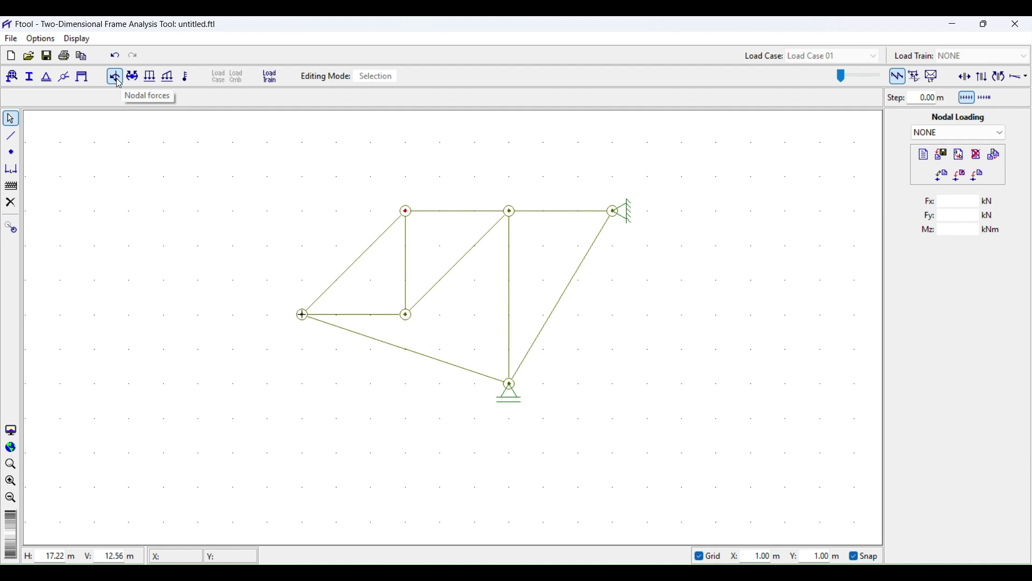
left_click(922, 155)
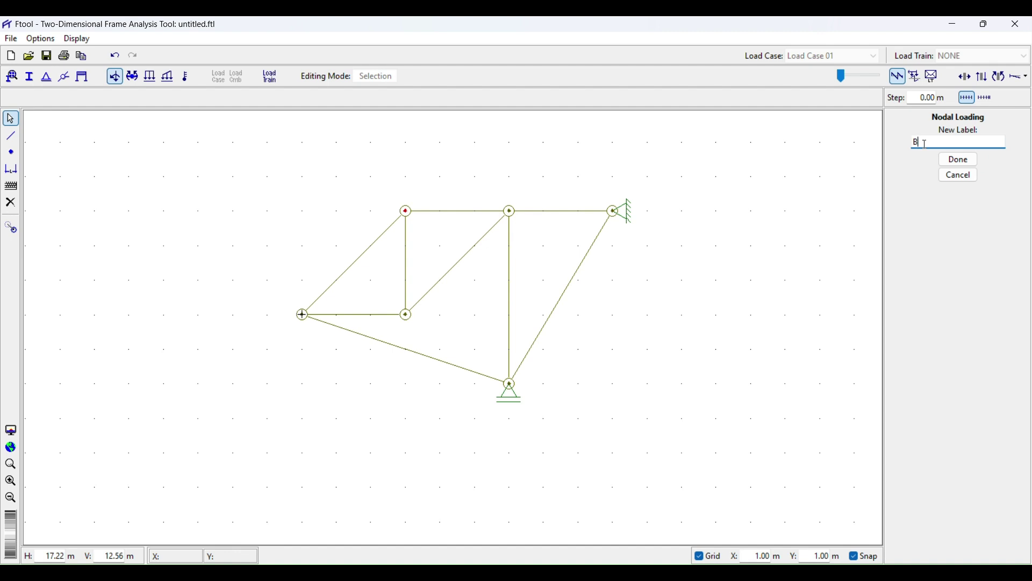
left_click(959, 160)
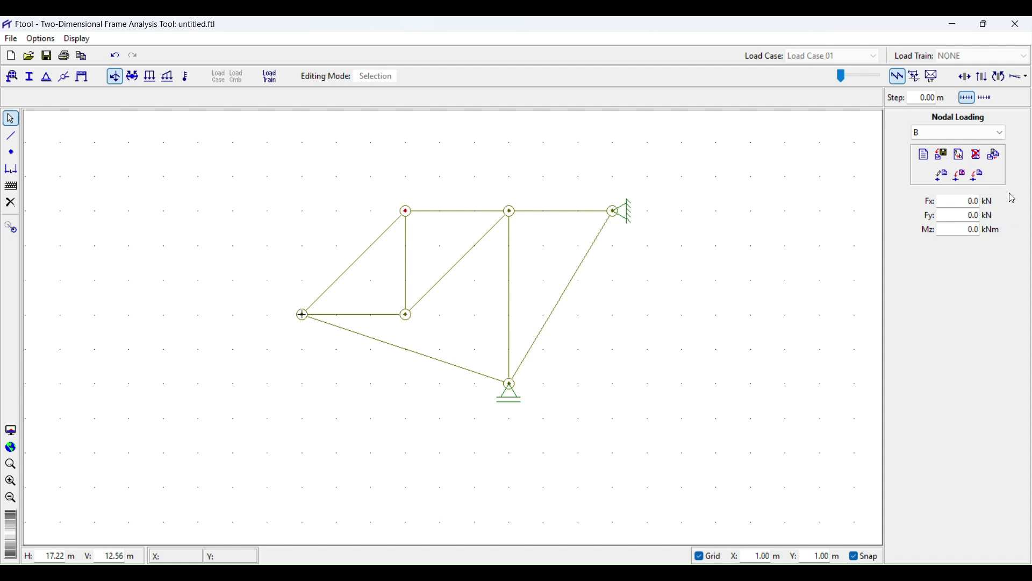
- Set nodal load B to Fy = -4 kN and apply it to top chord node B
left_click(965, 216)
left_click_drag(965, 216, 985, 216)
left_click(963, 216)
double_click(975, 217)
type("-4")
left_click(979, 177)
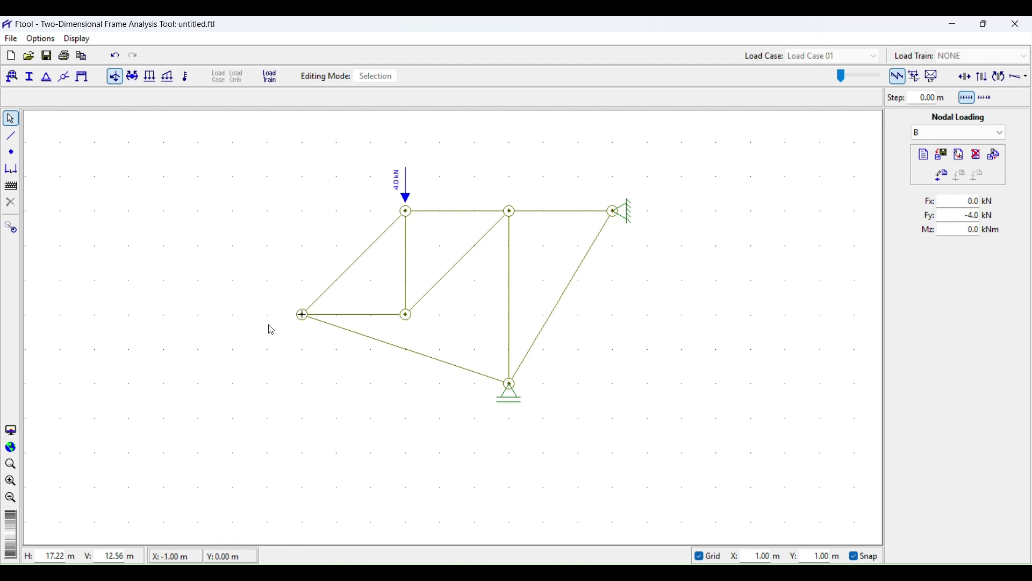
- Create a nodal load labelled A with Fy = -5 kN and apply it to the leftmost node A
left_click(304, 317)
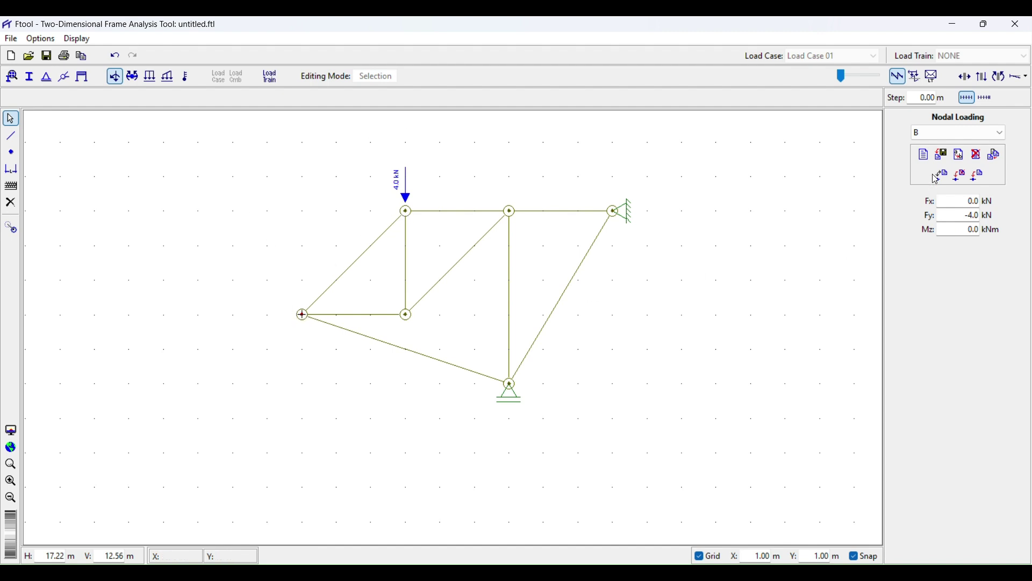
left_click(924, 154)
type("A")
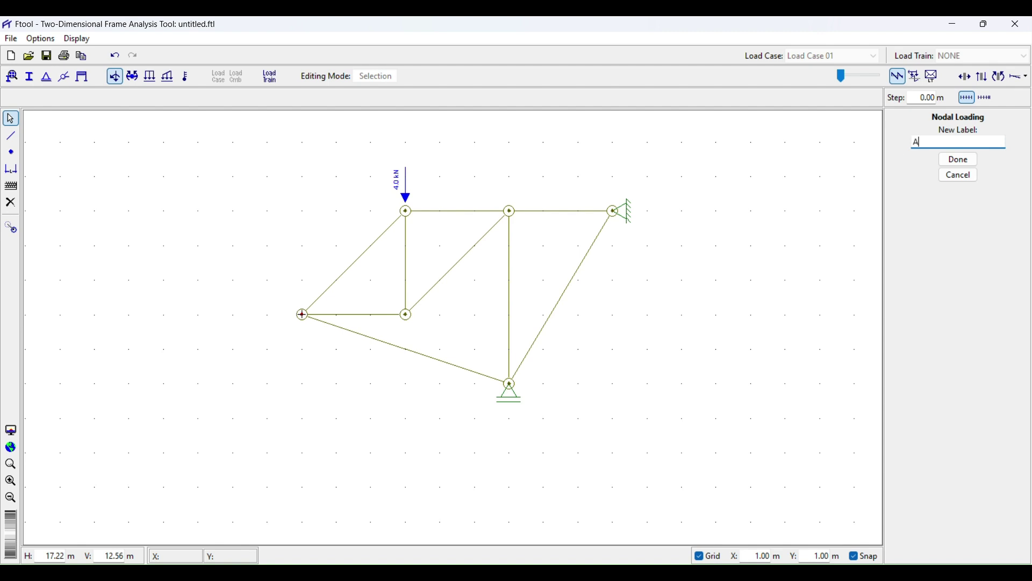
left_click(959, 159)
left_click_drag(961, 217, 997, 221)
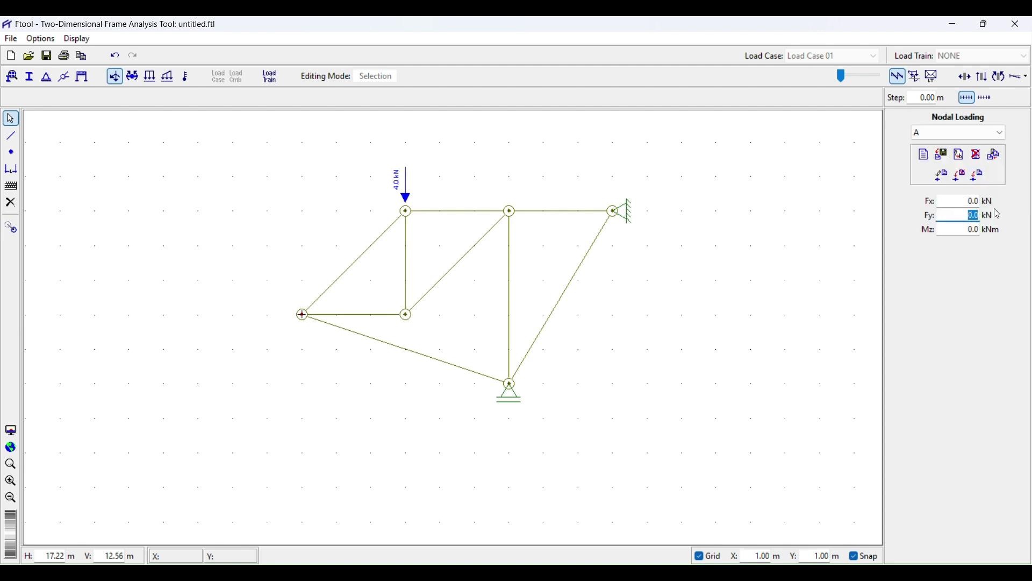
type("-5")
left_click(976, 176)
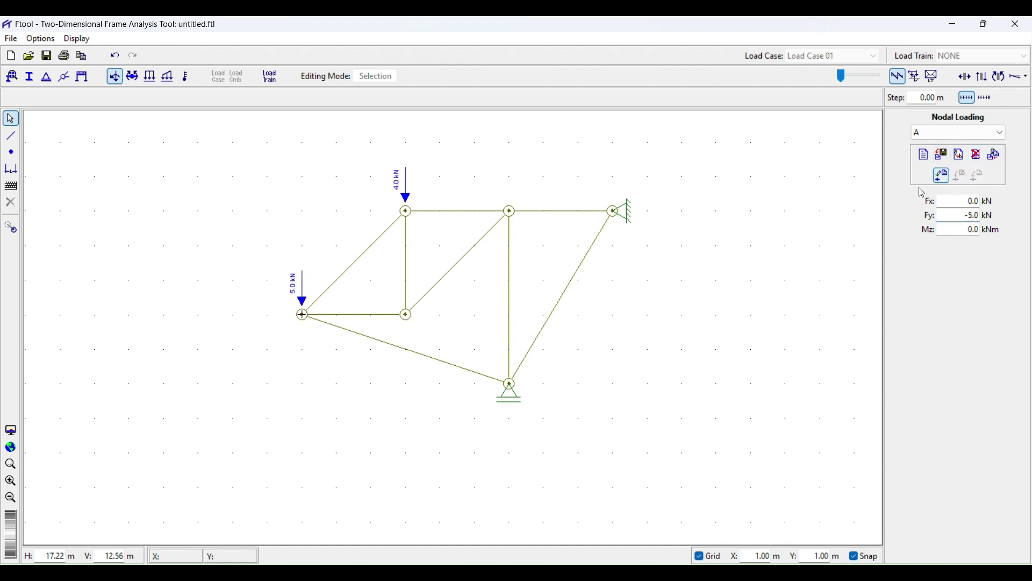
left_click_drag(407, 222, 385, 236)
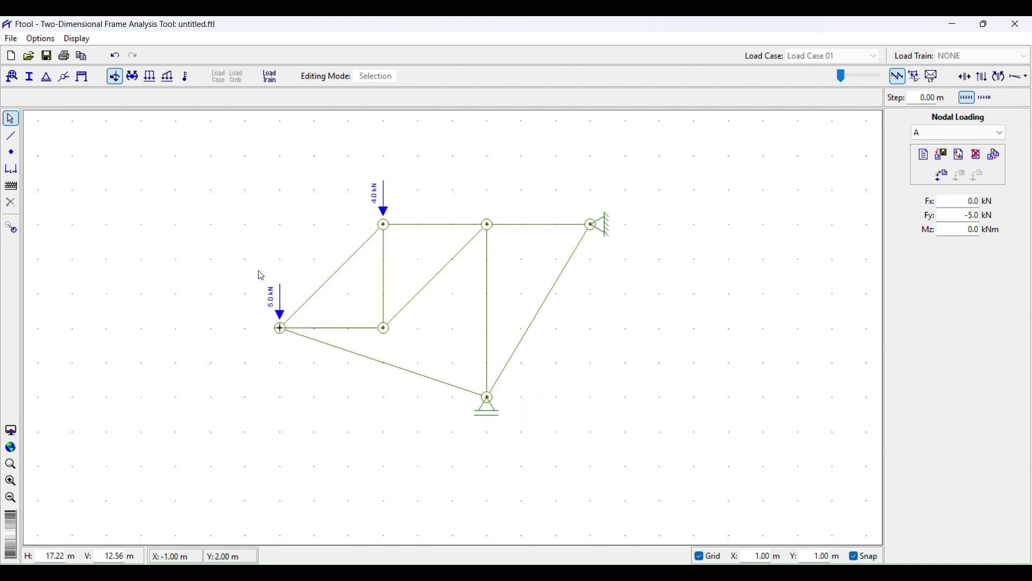
mouse_move(526, 275)
left_mouse_down()
mouse_move(544, 289)
mouse_move(520, 290)
left_mouse_up()
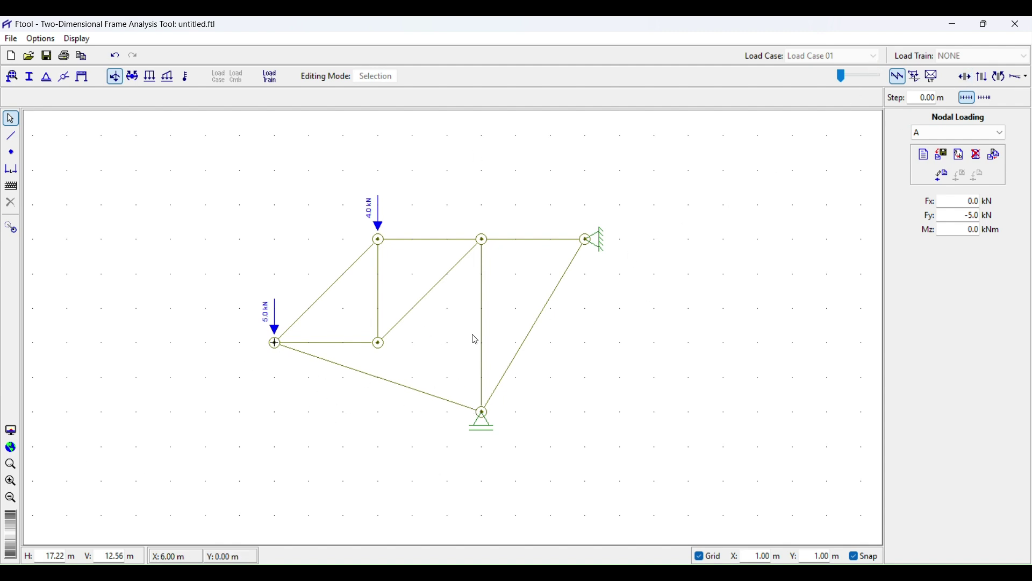
scroll(445, 330, "up", 3)
scroll(428, 322, "down", 1)
scroll(399, 291, "up", 1)
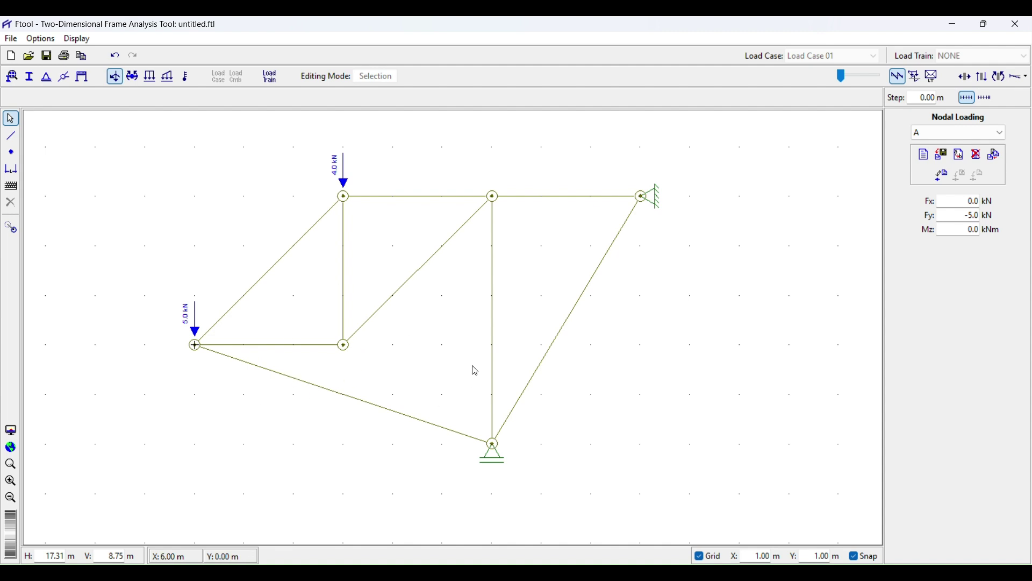
- Create an Aluminium Isotropic material labelled "Treliça 6.7" and apply it to all truss members
left_click(15, 81)
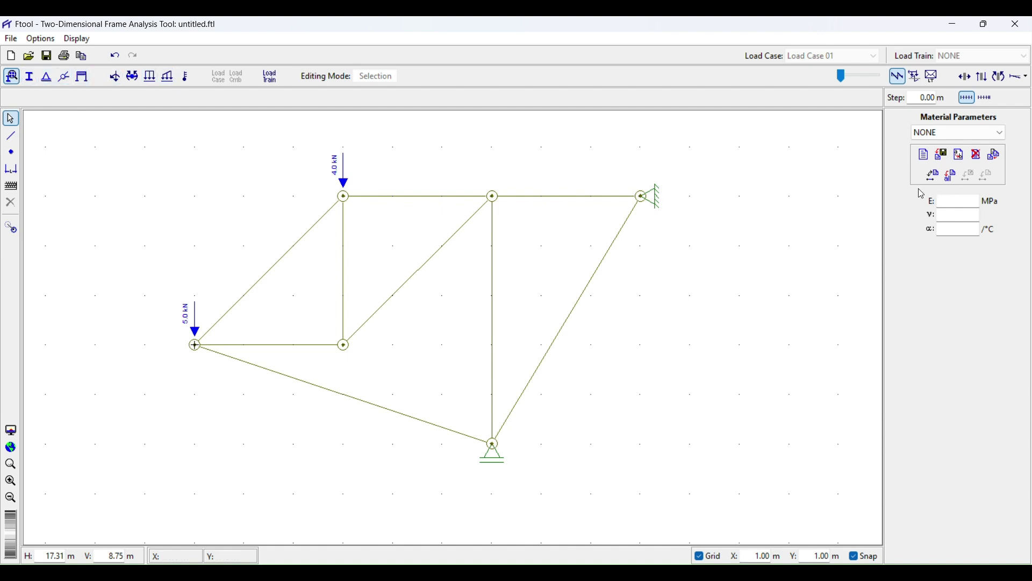
left_click(925, 156)
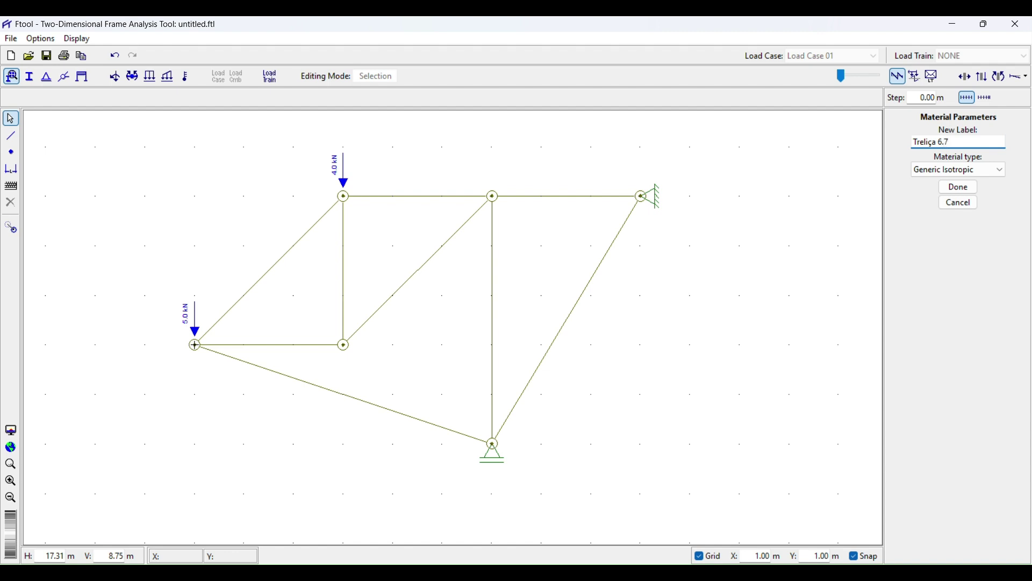
left_click(958, 170)
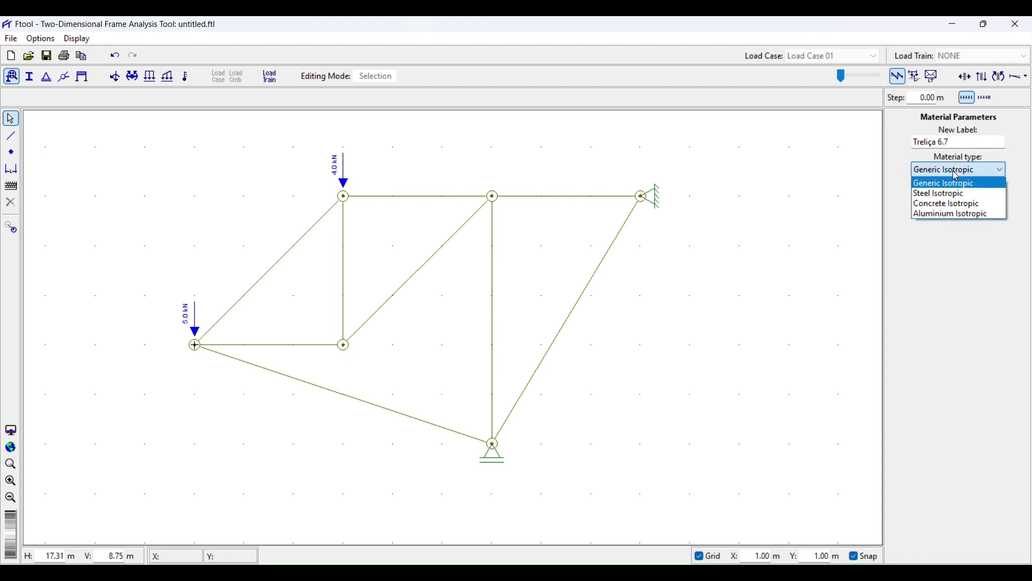
left_click(965, 216)
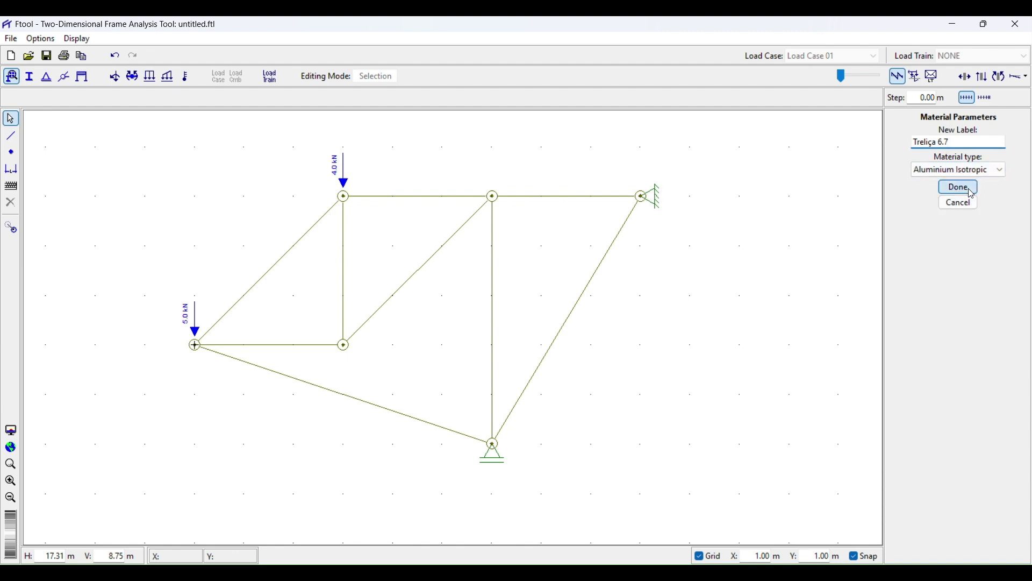
left_click(969, 189)
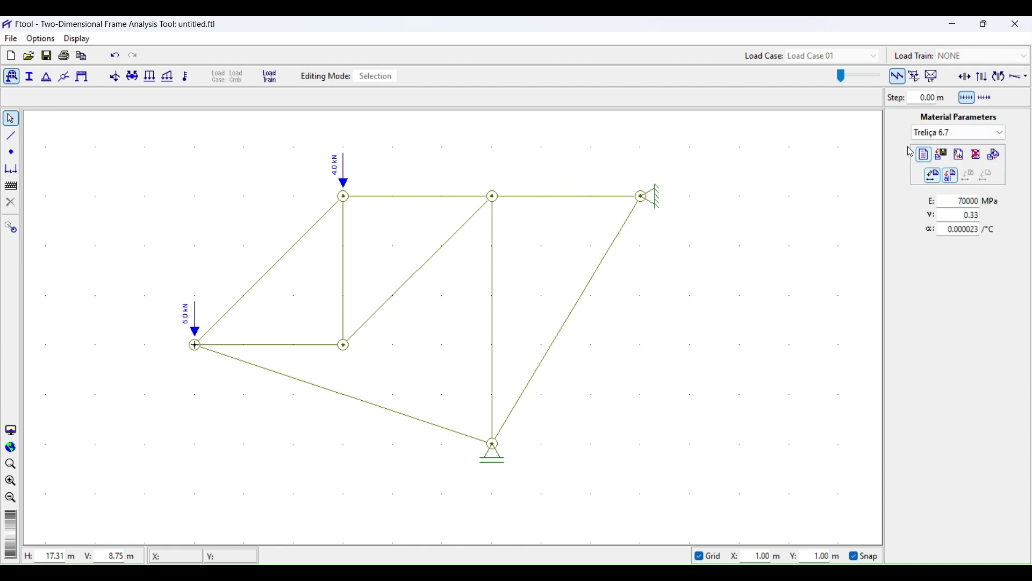
left_click(957, 182)
- Create a new parameterized Rectangle section labelled "Treliça 6.7"
left_click(23, 82)
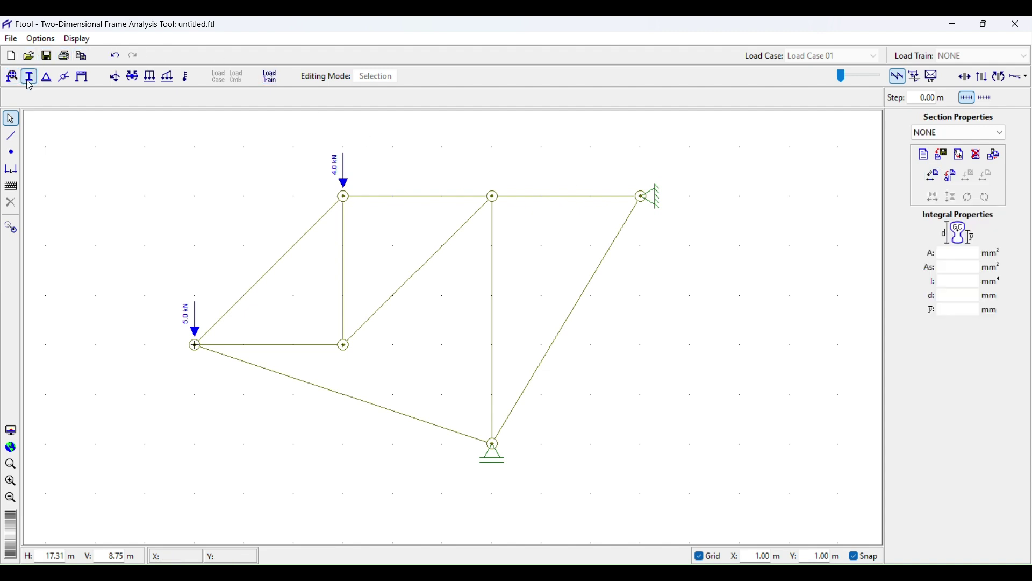
left_click(925, 156)
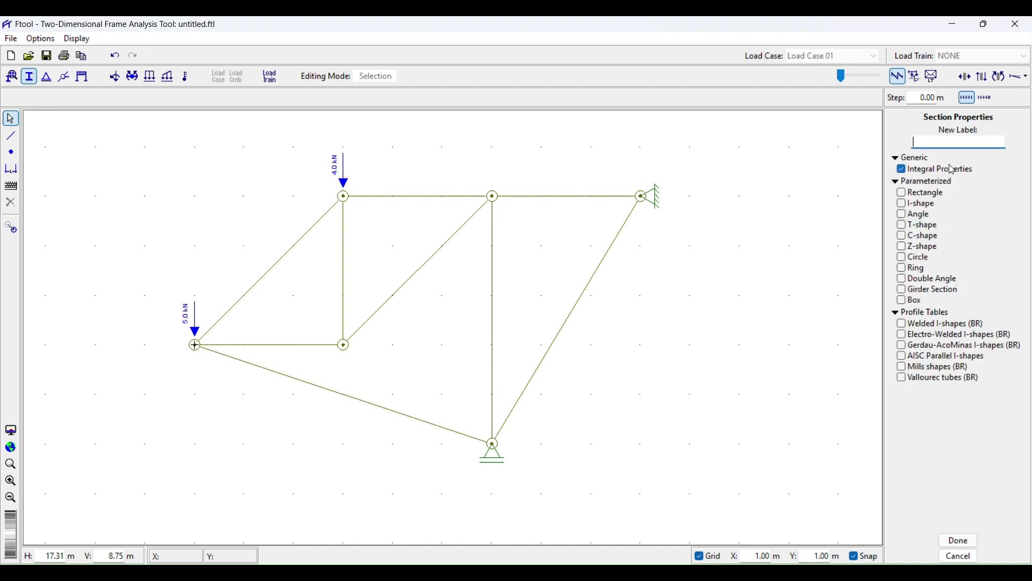
left_click(906, 194)
left_click(962, 545)
- Set the rectangular section to d = 450 mm and b = 150 mm and apply it to all truss members
left_click(978, 269)
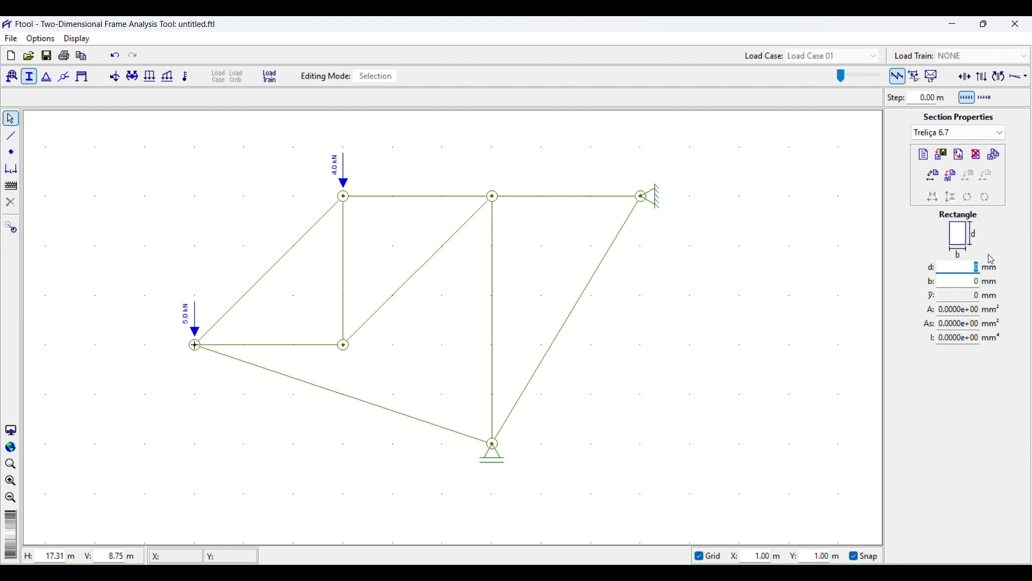
type("45")
left_click(969, 285)
type("15")
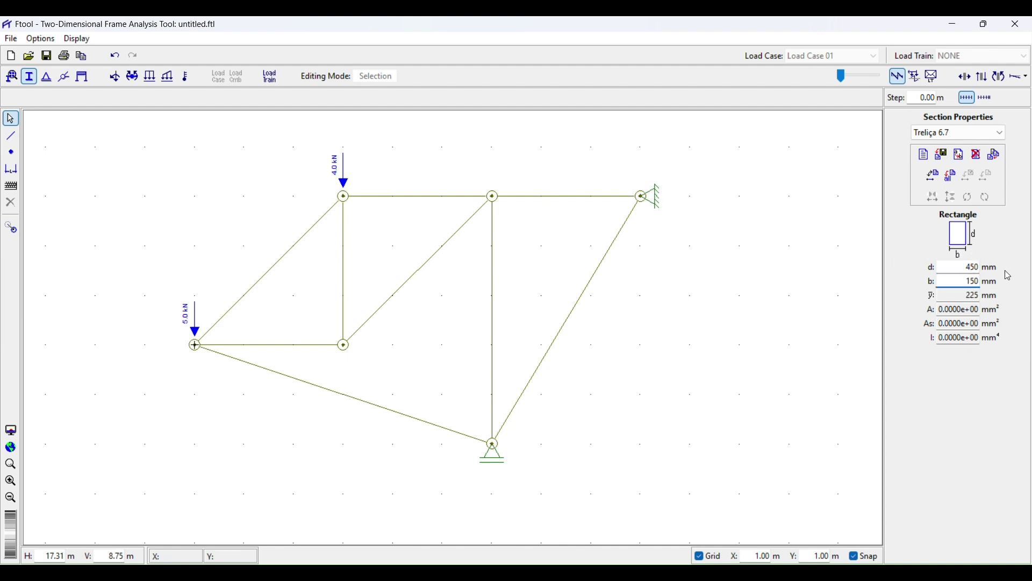
left_click(951, 176)
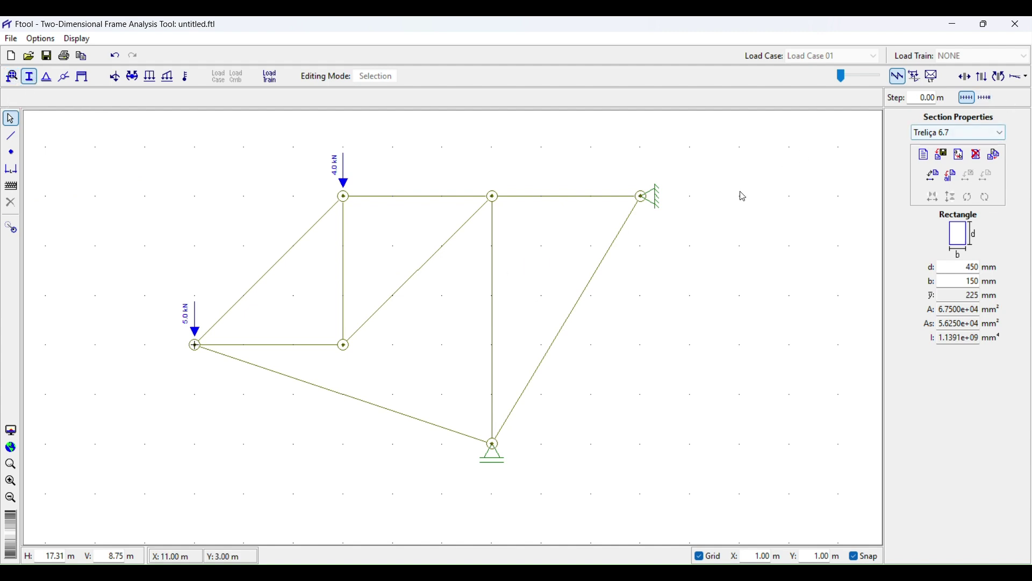
- Request the axial force diagram, saving the model as "Treliça 6.7" in the Vídeos folder for the analysis
left_click(970, 78)
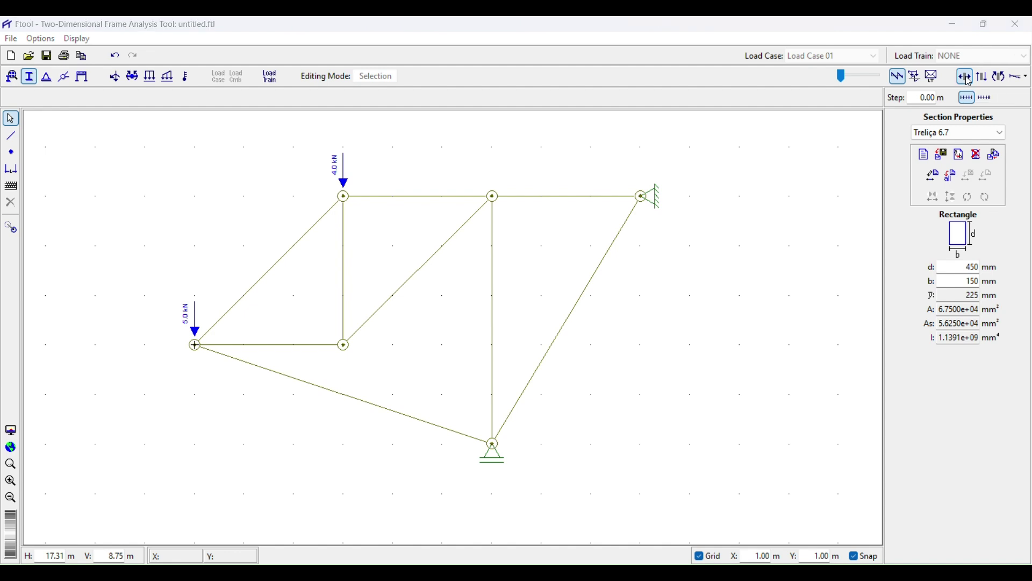
key("ctrl+s")
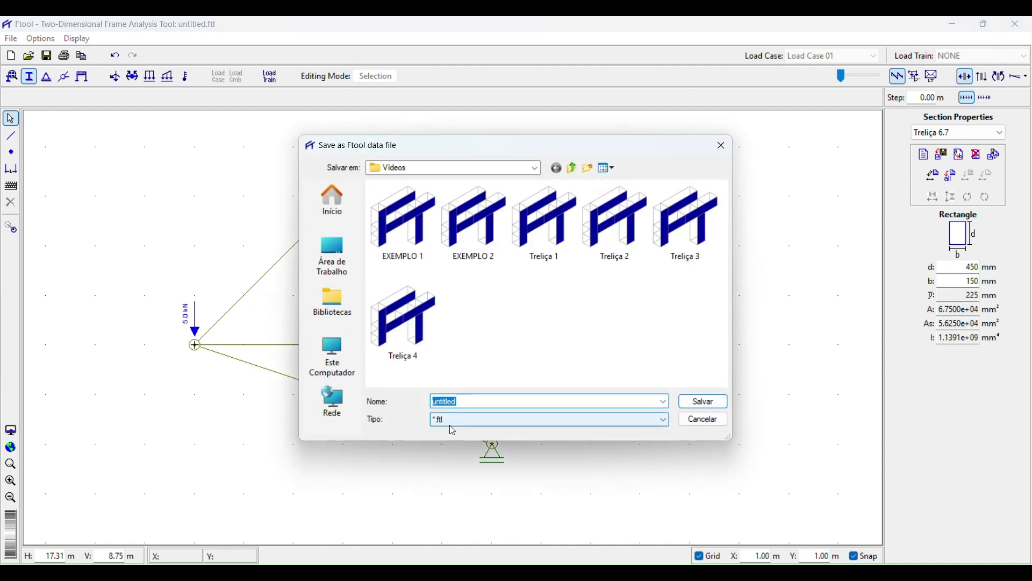
type("treliça ")
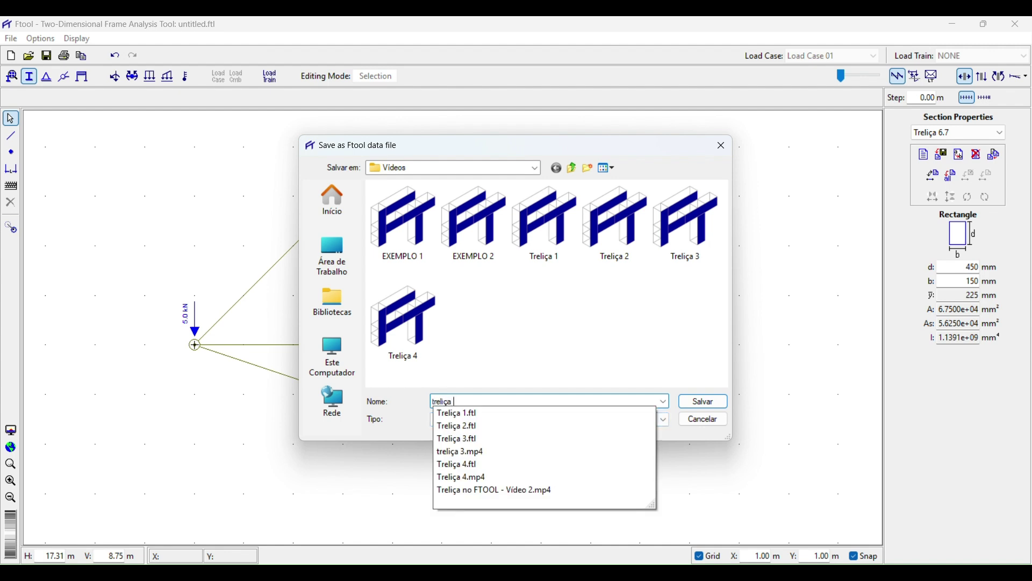
type("6.7")
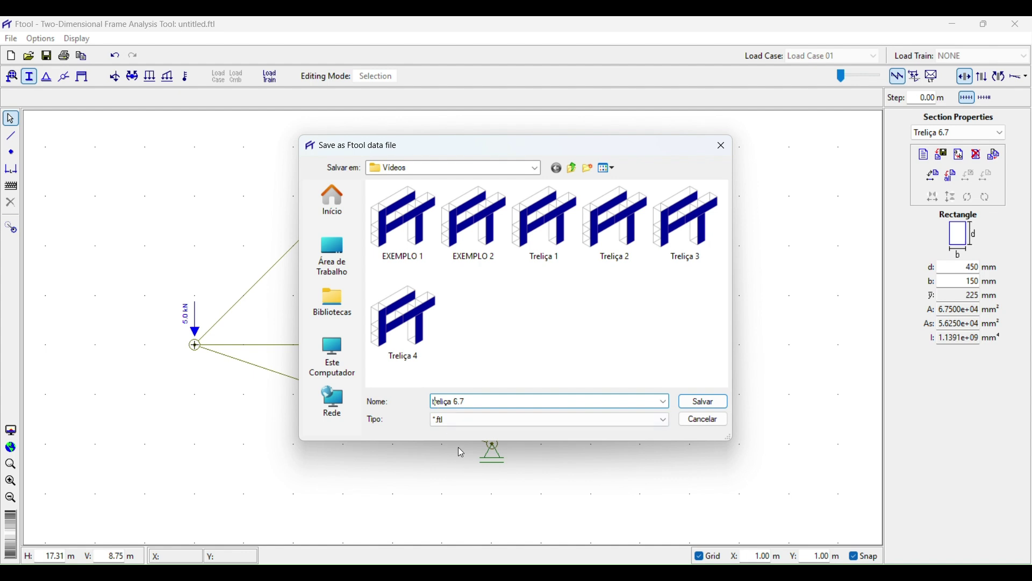
key("BackSpace")
type("T")
left_click(717, 405)
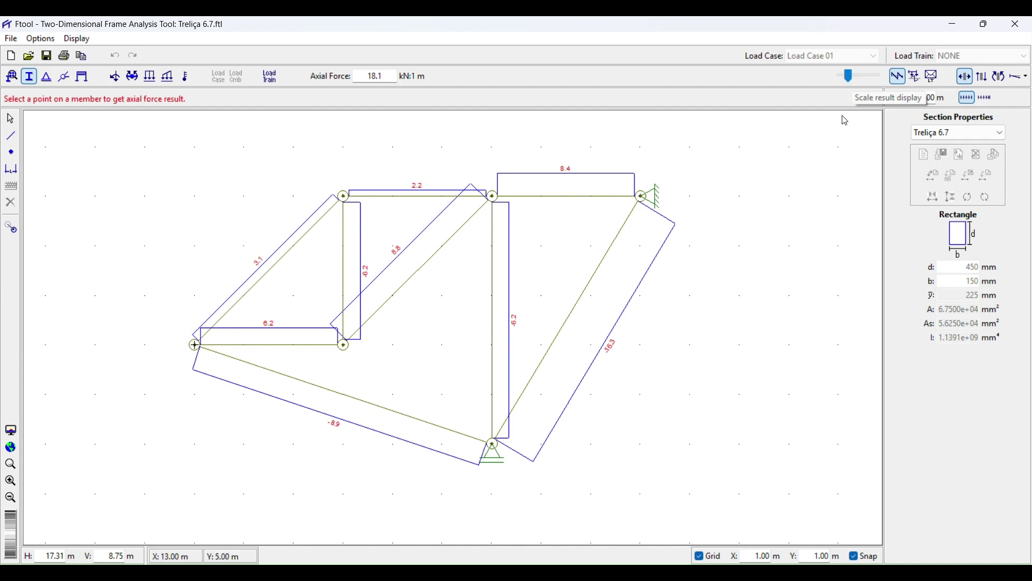
- Reduce the result scale so the axial force diagram lies flat on the members, and set the text display size to Large
left_click_drag(853, 82, 842, 78)
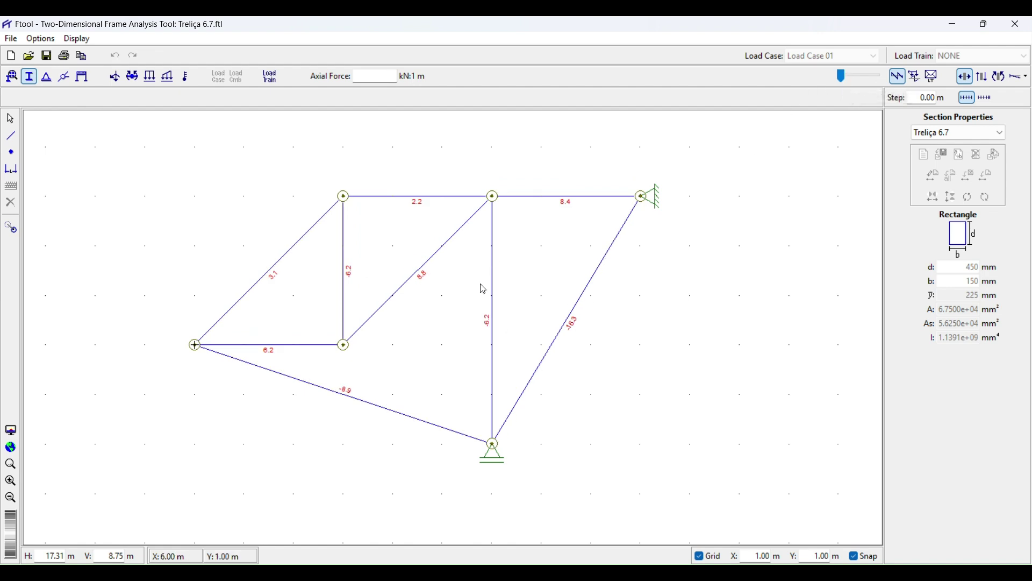
left_click(77, 39)
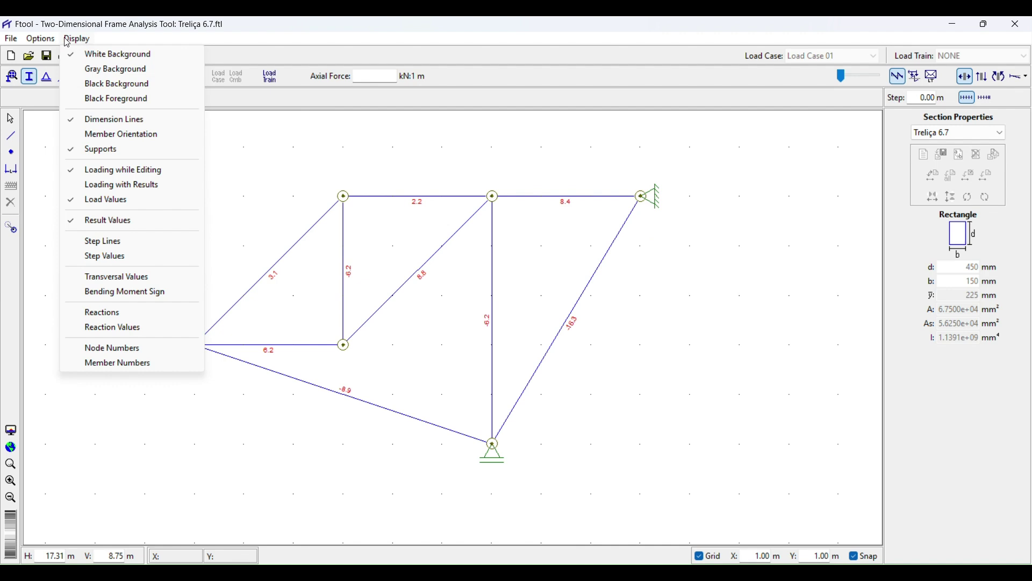
mouse_move(40, 38)
mouse_move(110, 106)
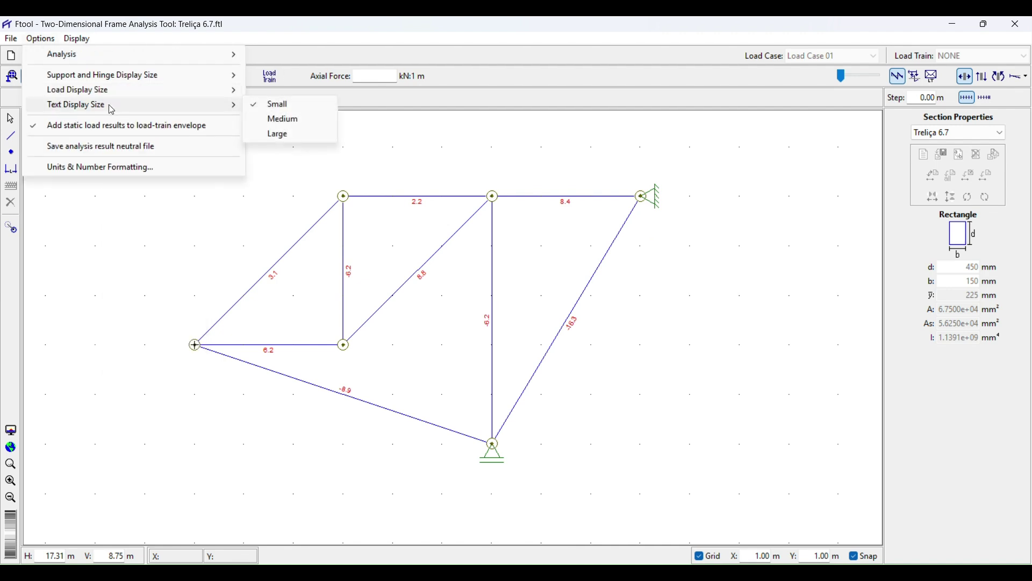
left_click(285, 135)
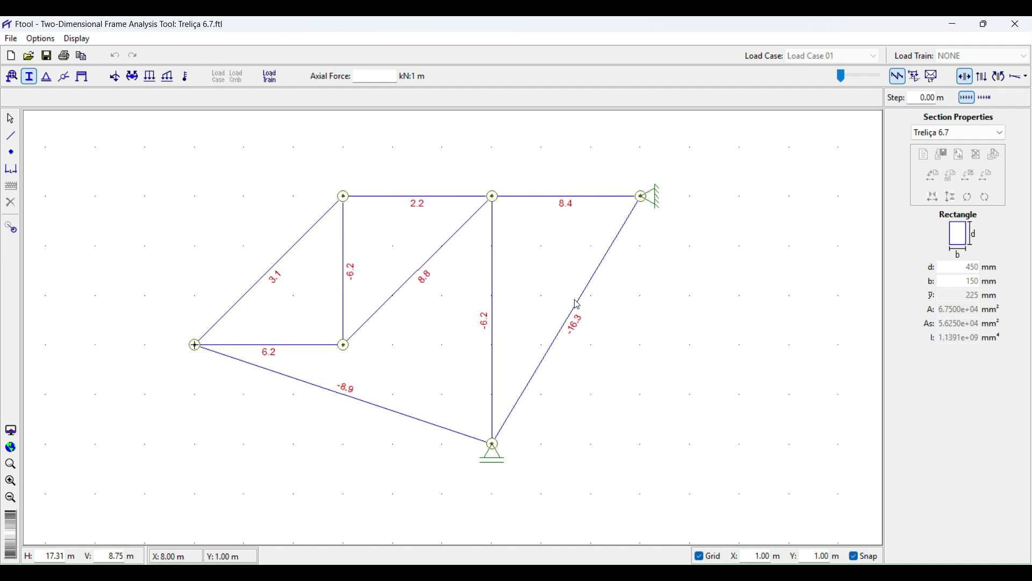
- Display the support reaction values together with the axial force results
left_click_drag(415, 242, 449, 250)
left_click(77, 39)
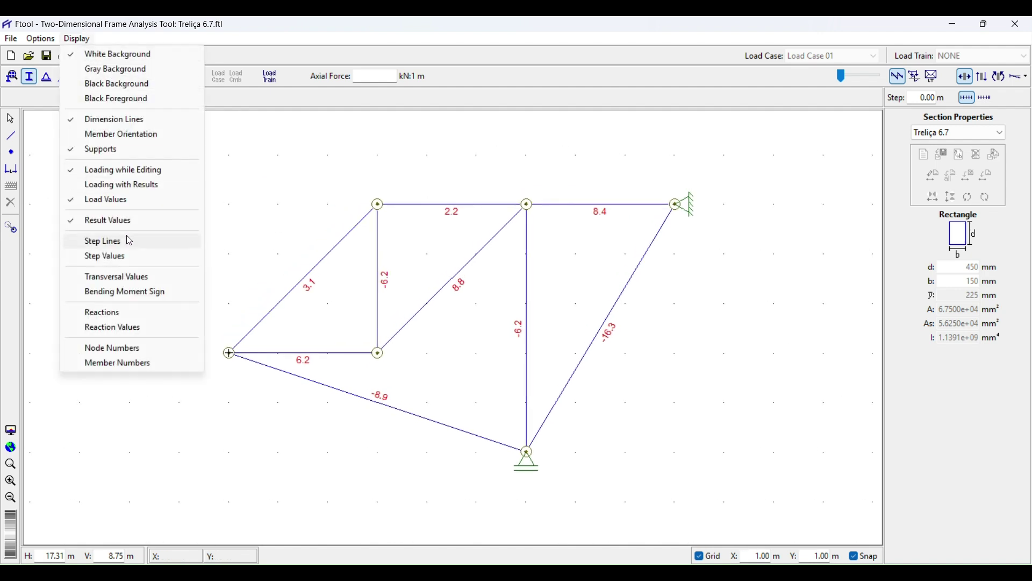
left_click(144, 326)
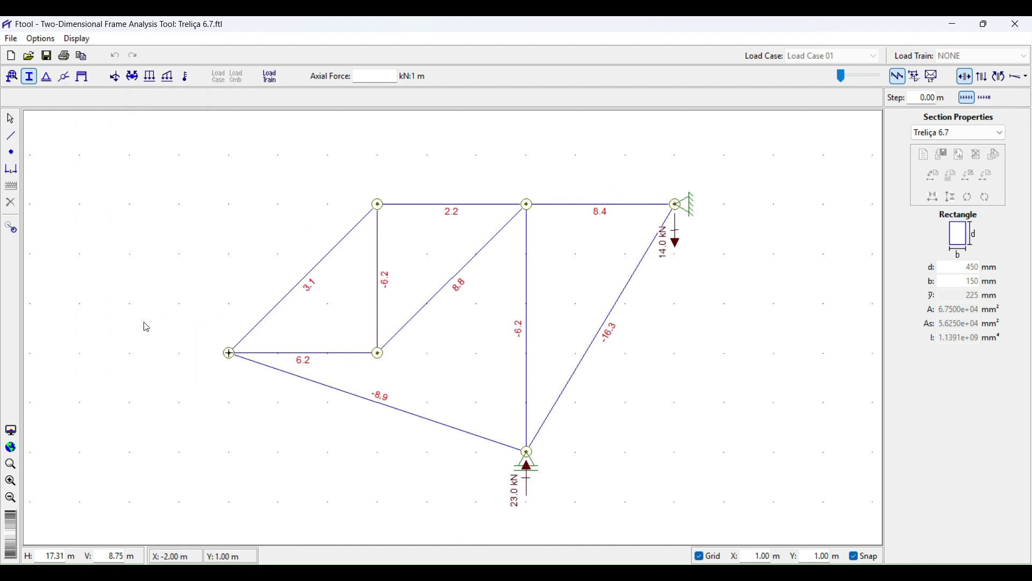